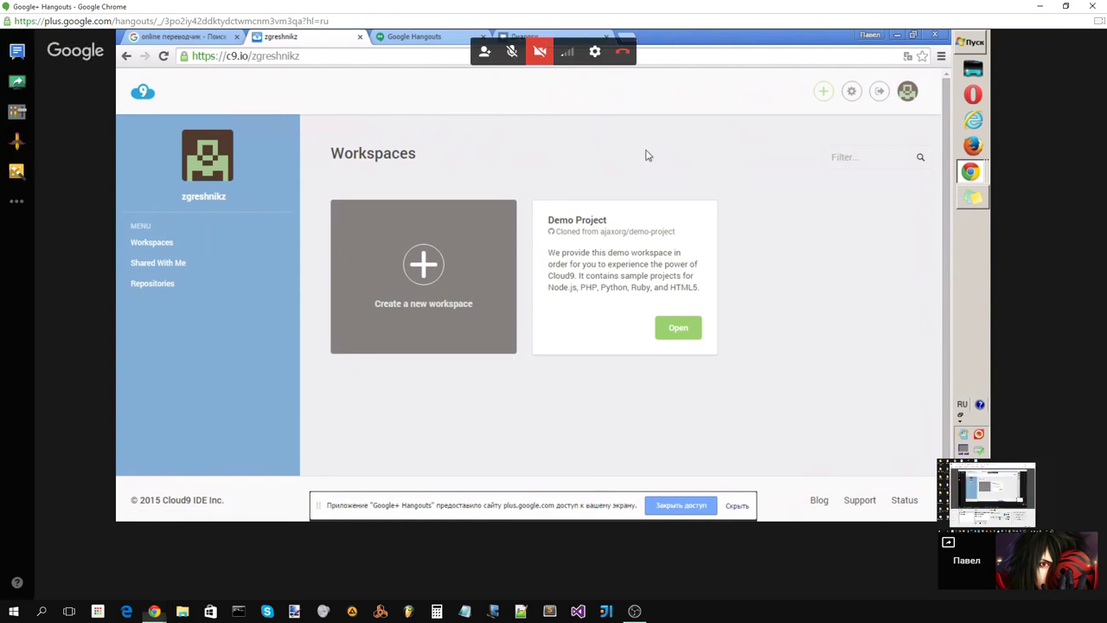
# Step: Minimize the Hangouts window and open the friend's dialog from VK messages
pyautogui.click(1040, 6)
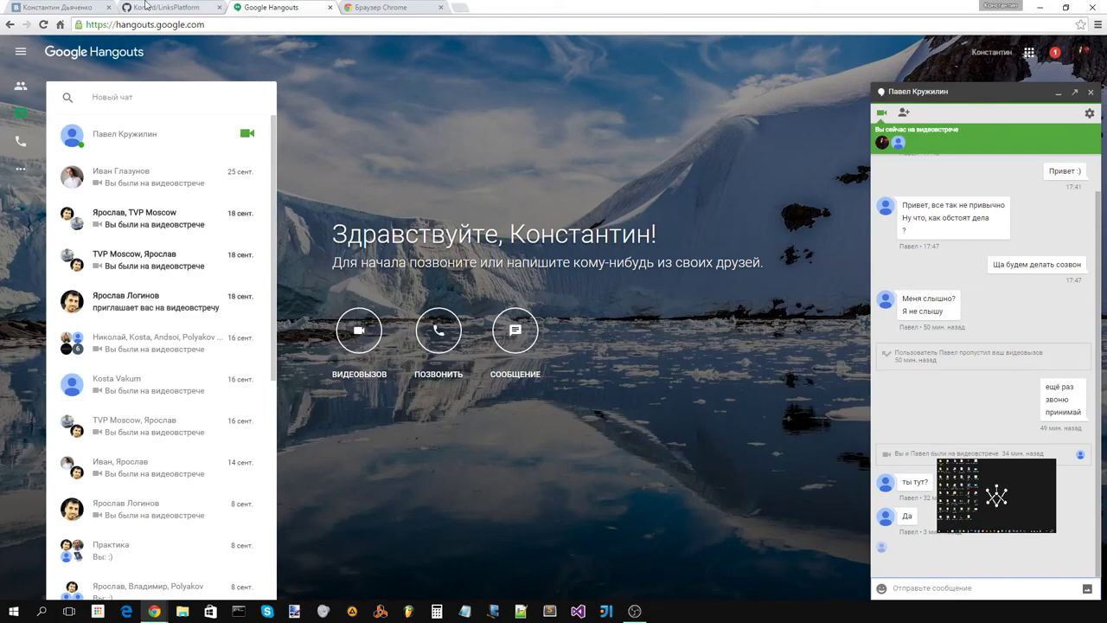
pyautogui.click(61, 7)
pyautogui.scroll(10, 582, 276)
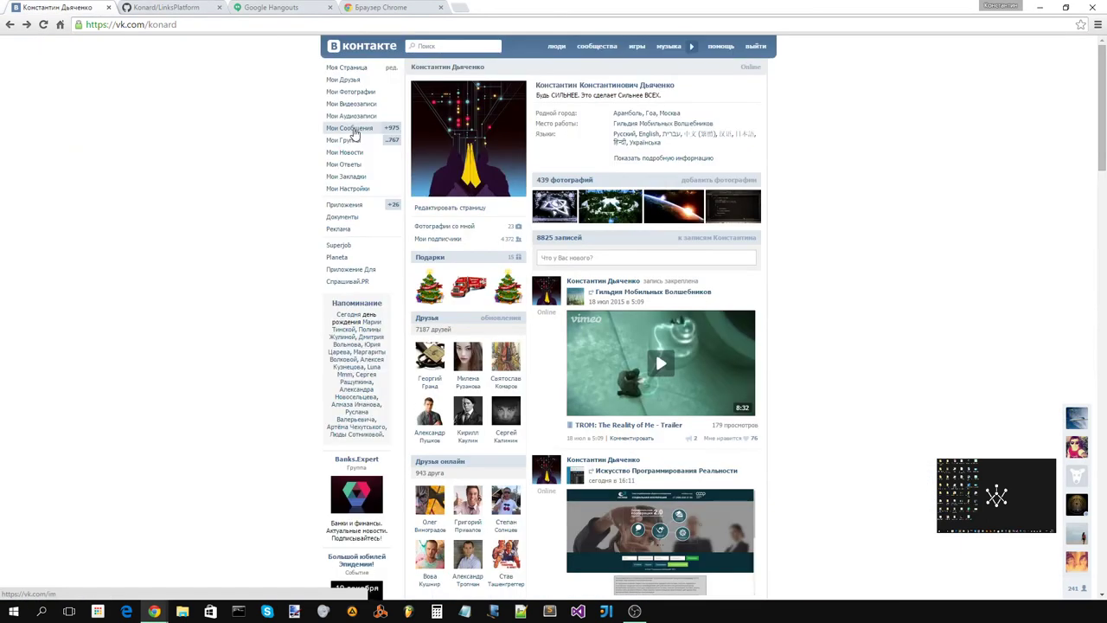
pyautogui.click(351, 130)
pyautogui.click(592, 184)
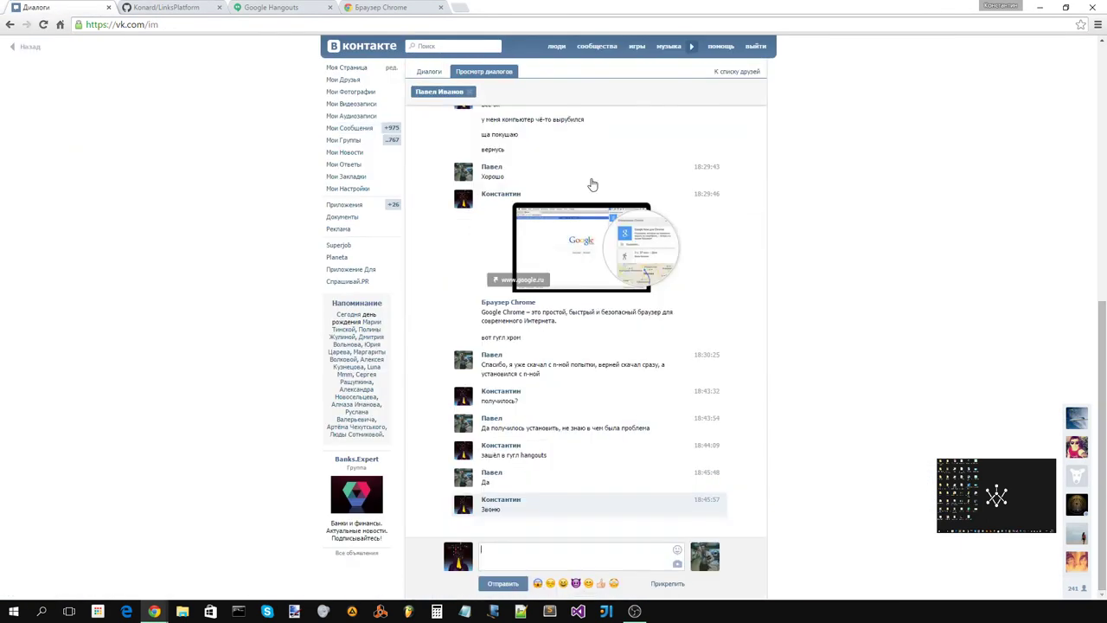
# Step: Start typing 'github' in the message box, then erase the half-typed text
pyautogui.write('gith')
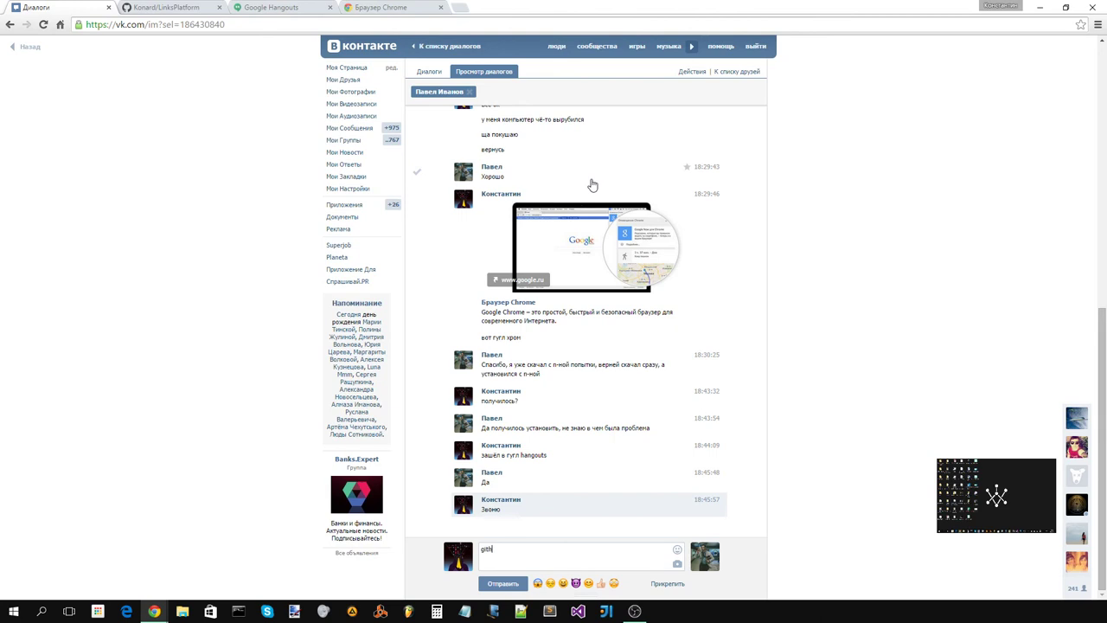
pyautogui.press('BackSpace')
pyautogui.press('BackSpace')
pyautogui.press('BackSpace')
pyautogui.press('BackSpace')
# Step: Load github.com in a new browser tab
pyautogui.click(462, 7)
pyautogui.write('http')
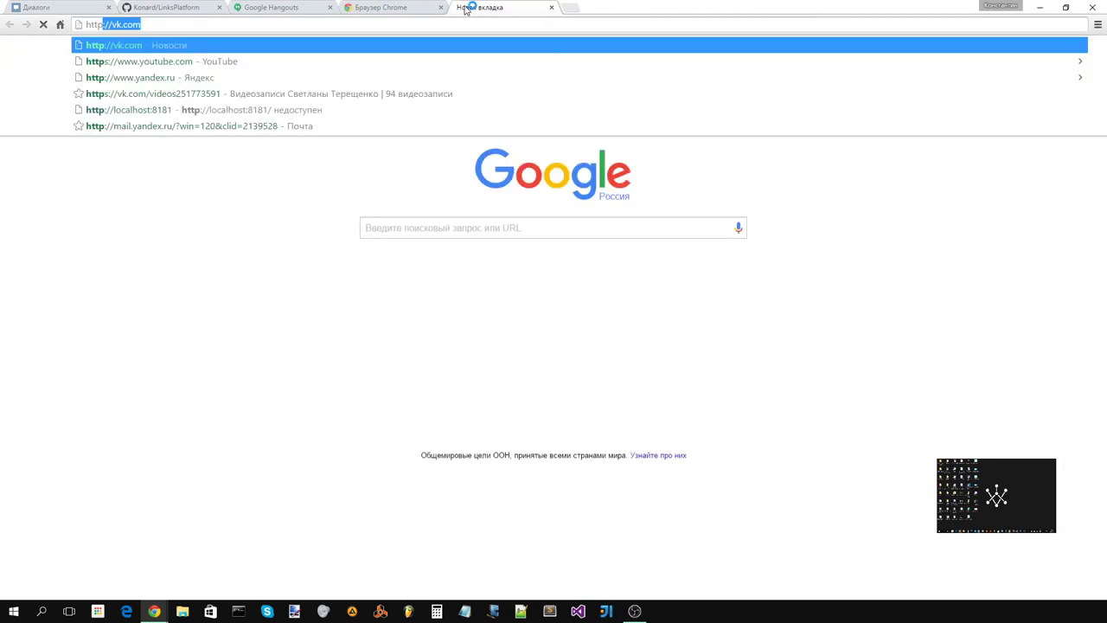
pyautogui.write('://gi')
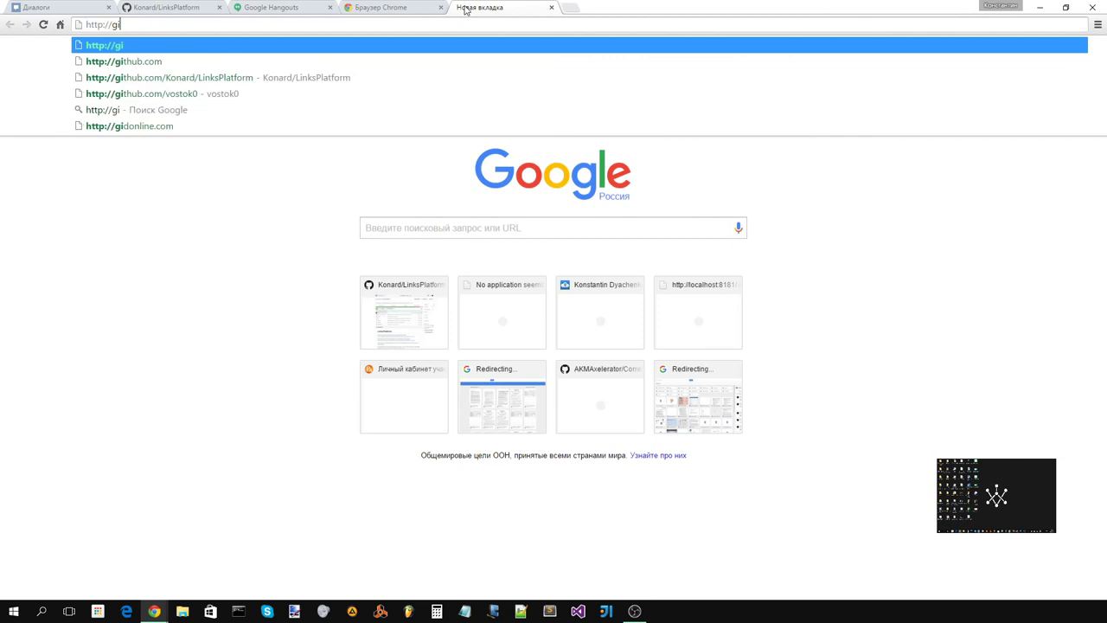
pyautogui.press('Down')
pyautogui.press('Return')
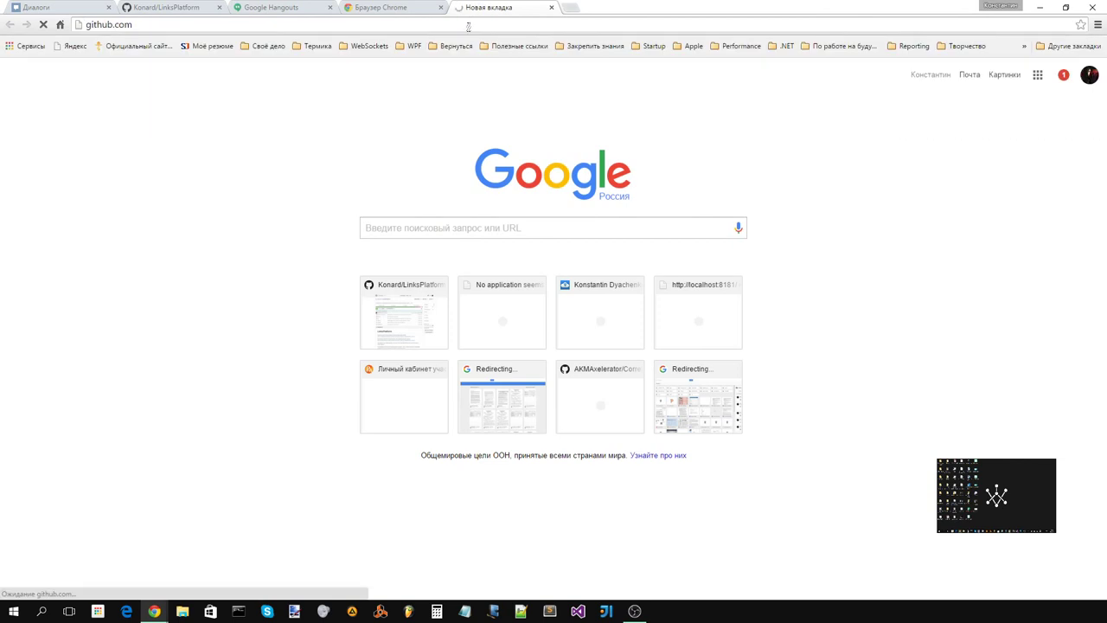
# Step: Paste the GitHub link into the VK dialog, remove its preview, and send it
pyautogui.click(59, 8)
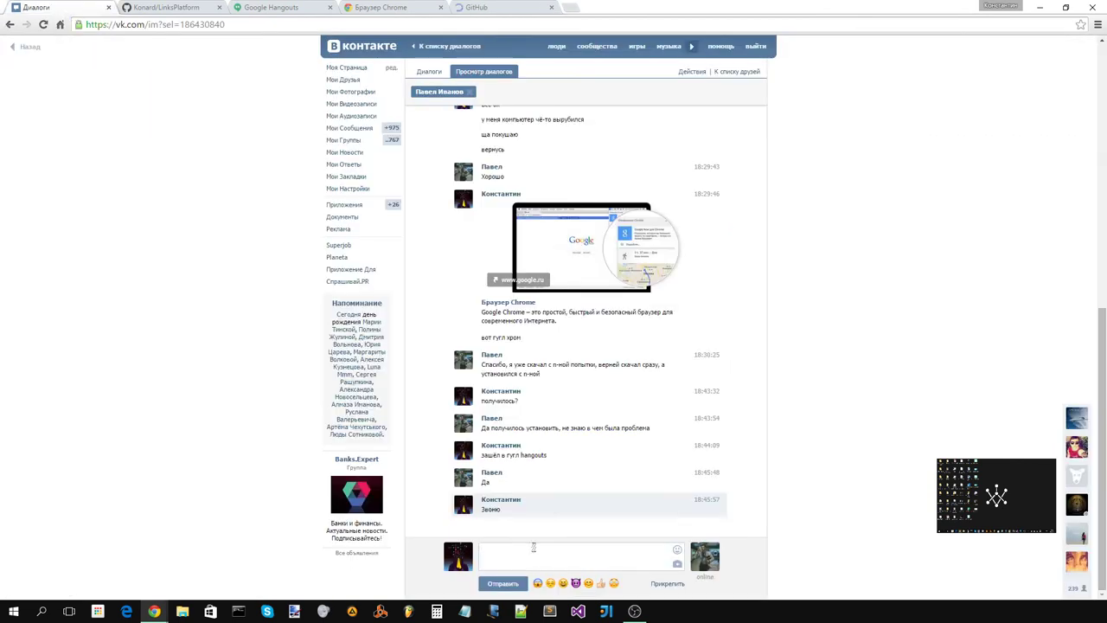
pyautogui.write('https://github.com/')
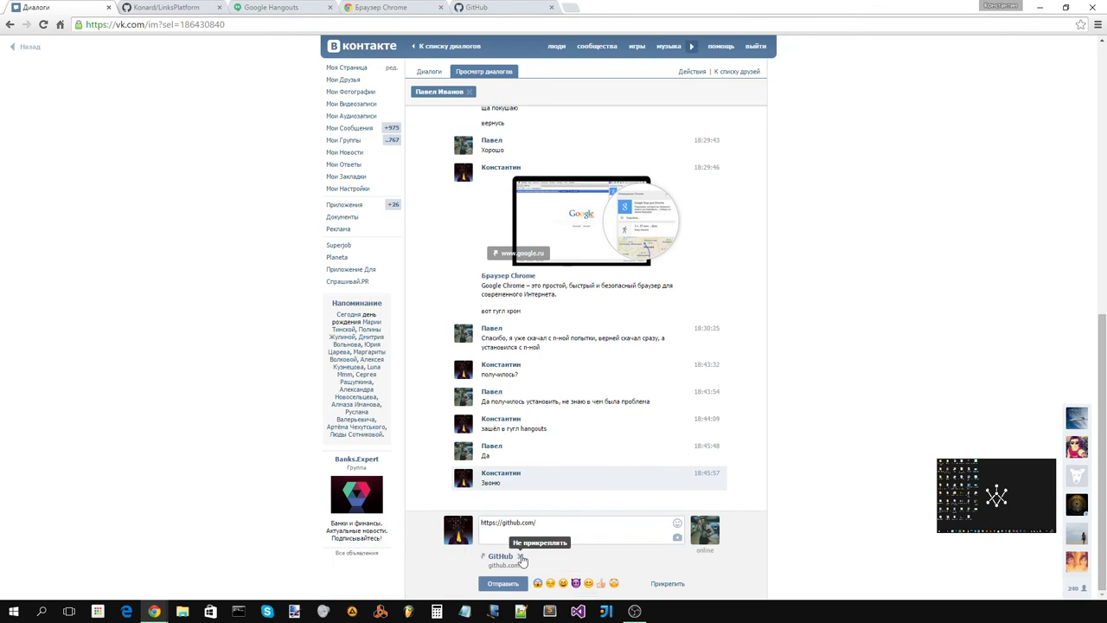
pyautogui.click(520, 558)
pyautogui.click(503, 584)
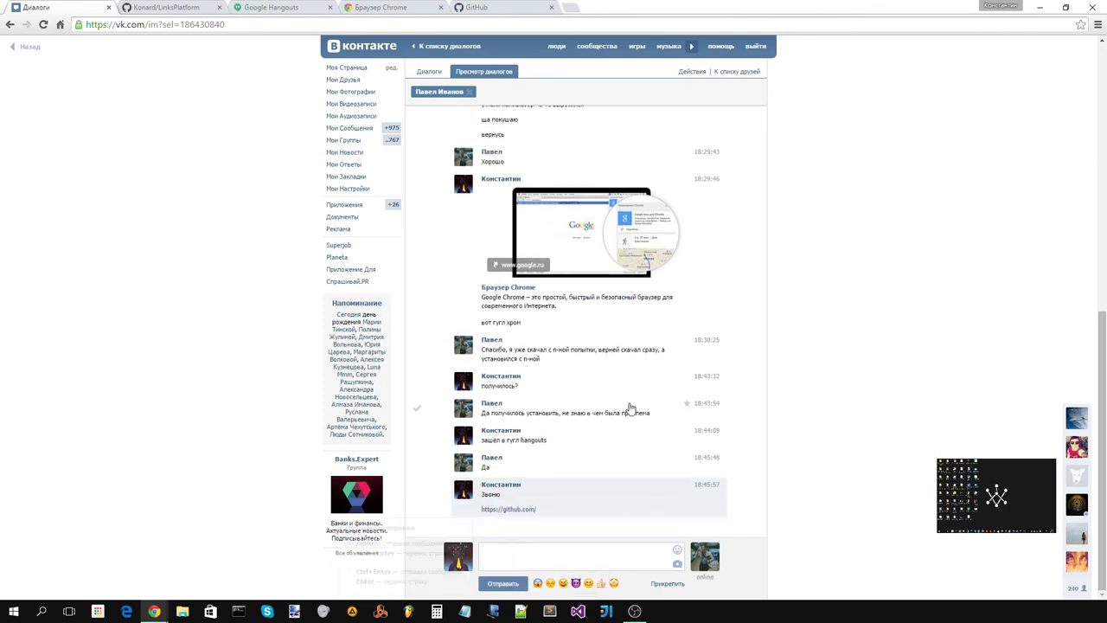
# Step: Close the GitHub dashboard tab and switch to the LinksPlatform page
pyautogui.click(452, 6)
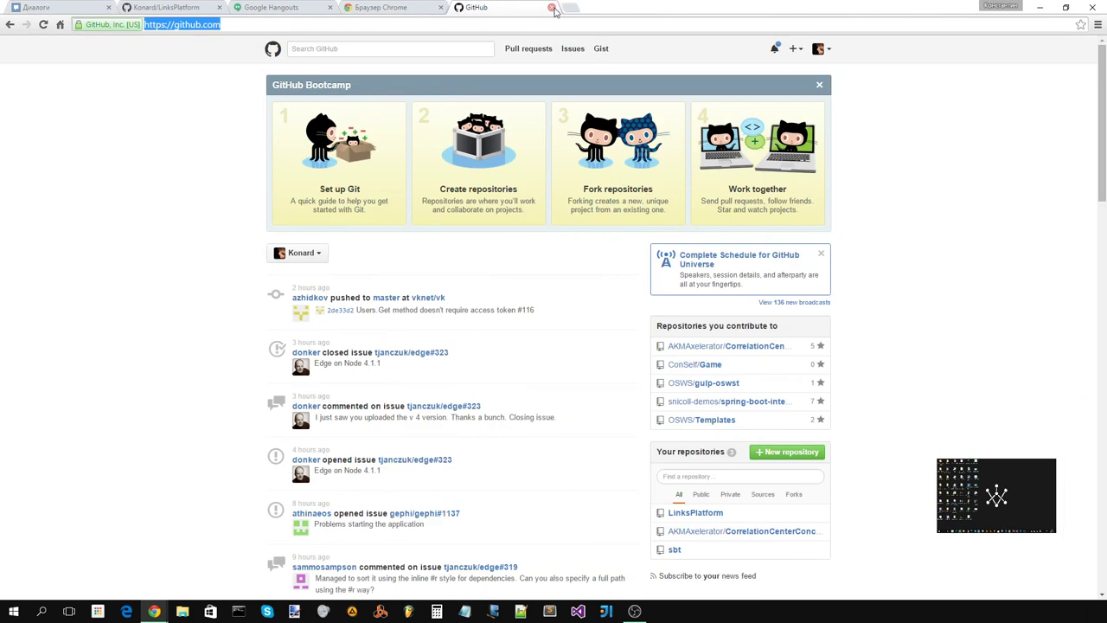
pyautogui.click(552, 8)
pyautogui.click(194, 7)
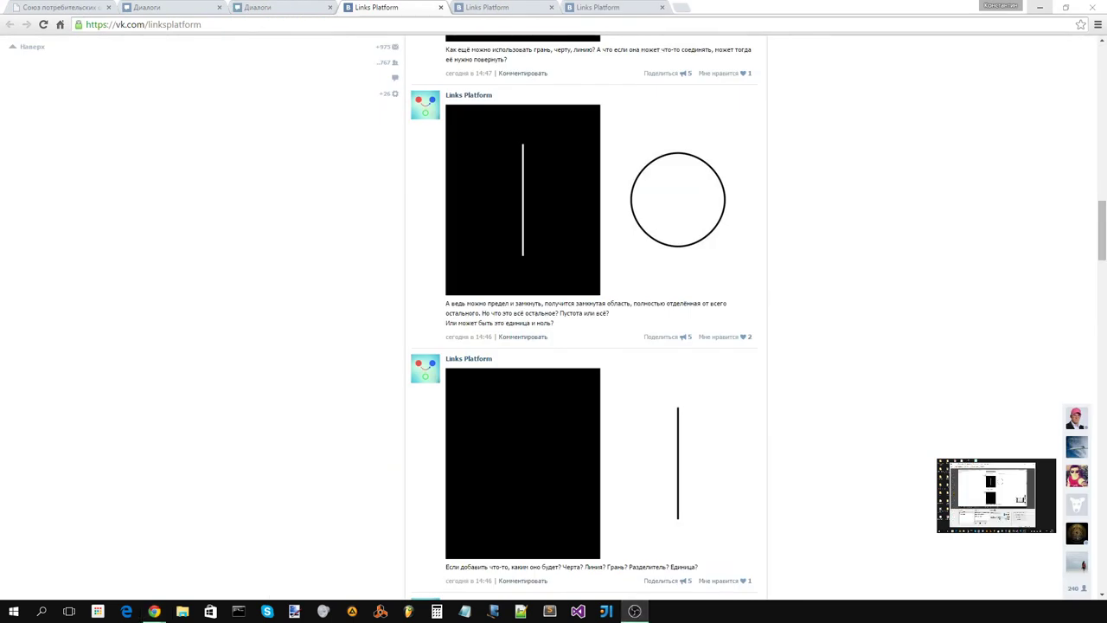
# Step: View the other Links Platform page, then bring the Hangouts call back to front
pyautogui.click(514, 7)
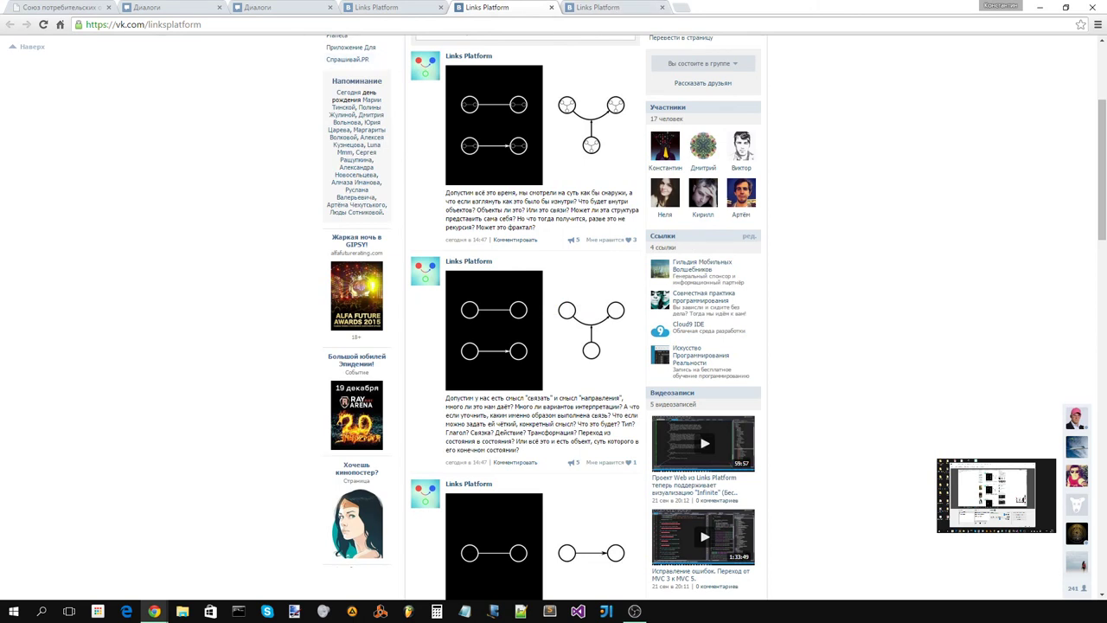
pyautogui.click(320, 552)
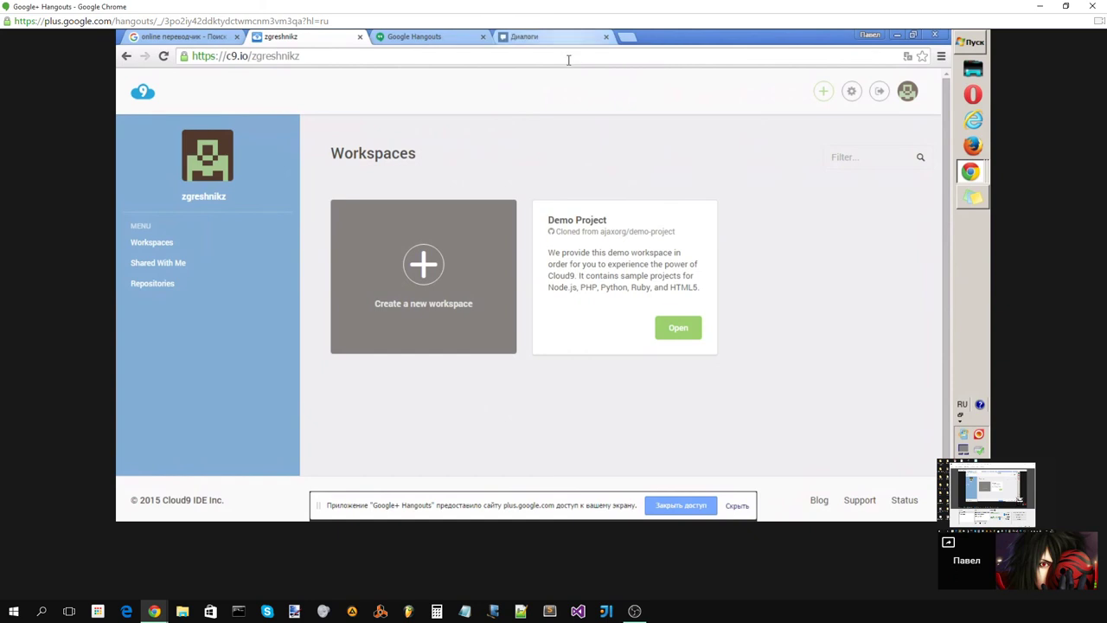
# Step: From the VK Диалоги tab, open the sent github link in a new tab and view it
pyautogui.click(545, 36)
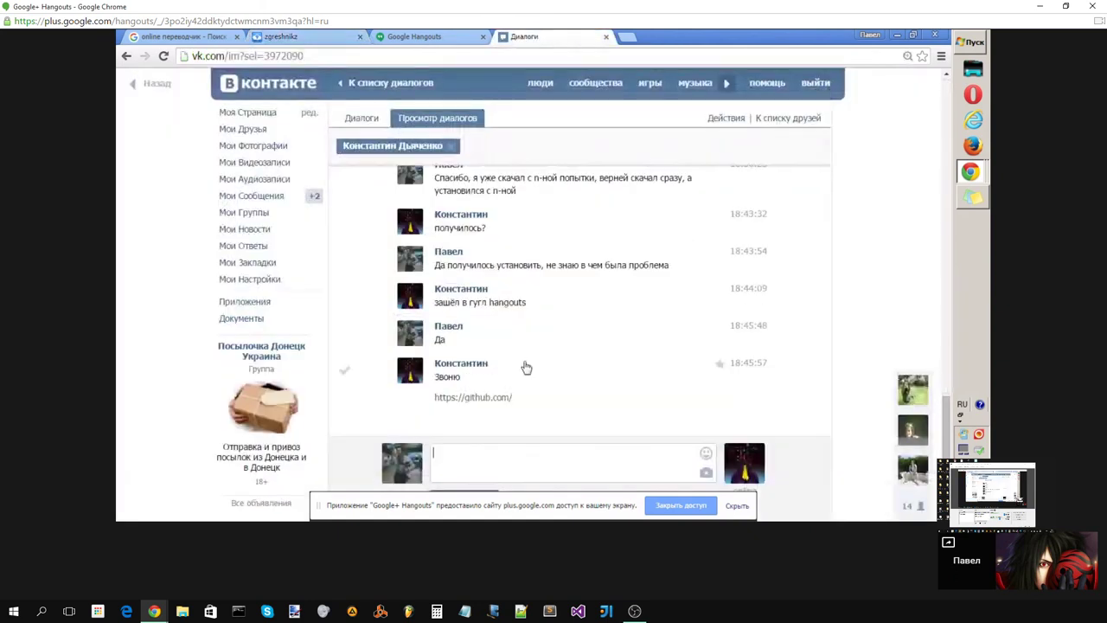
pyautogui.moveTo(515, 399); pyautogui.dragTo(482, 406)
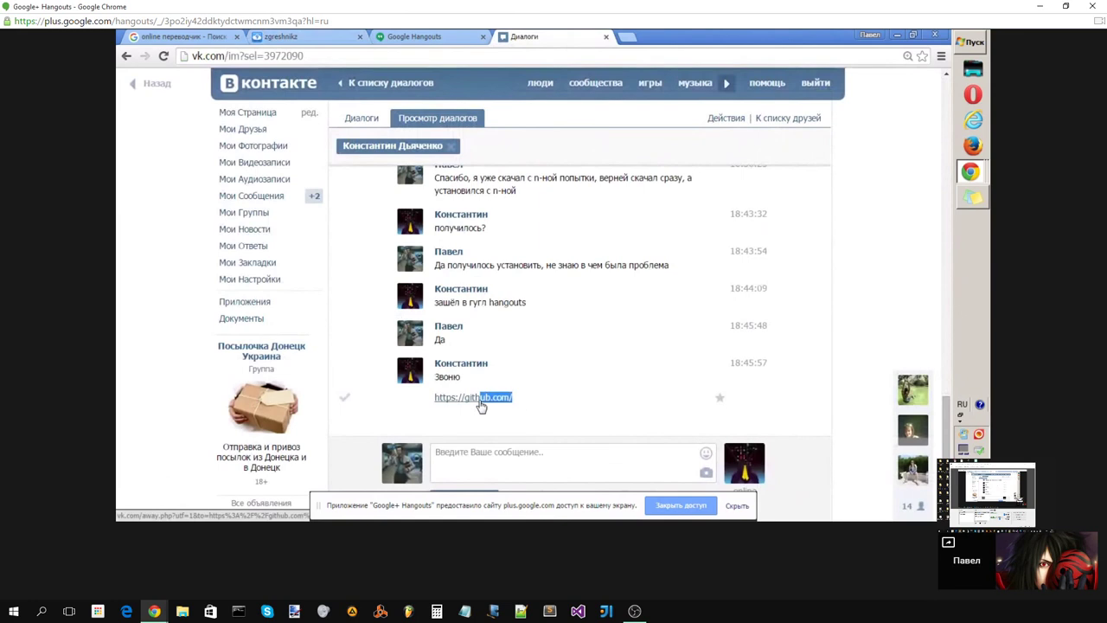
pyautogui.rightClick(481, 403)
pyautogui.click(528, 404)
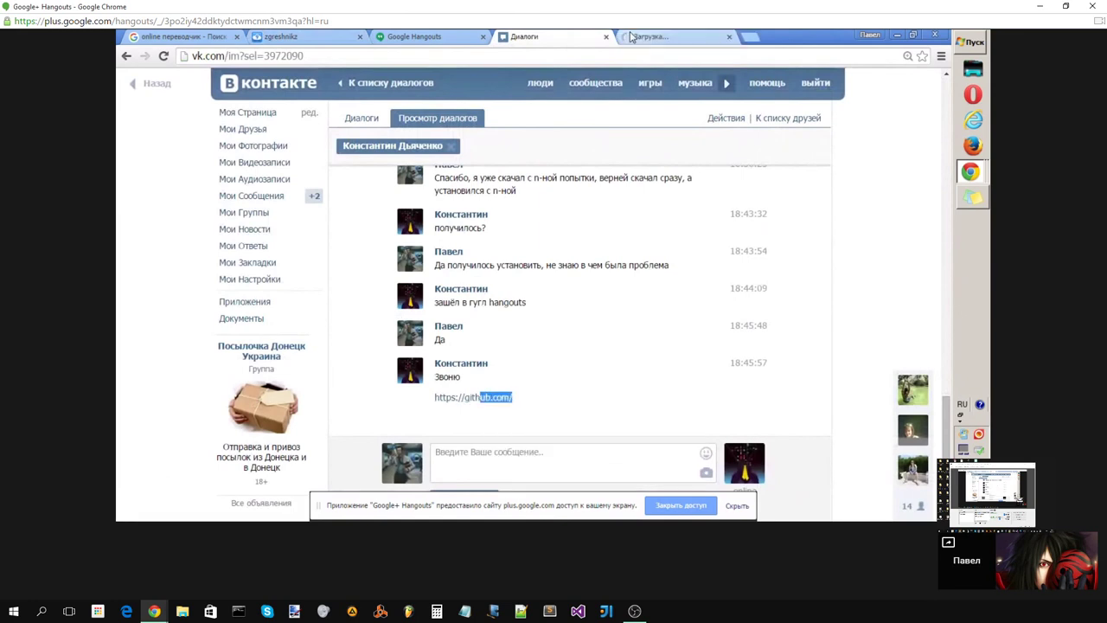
pyautogui.click(633, 37)
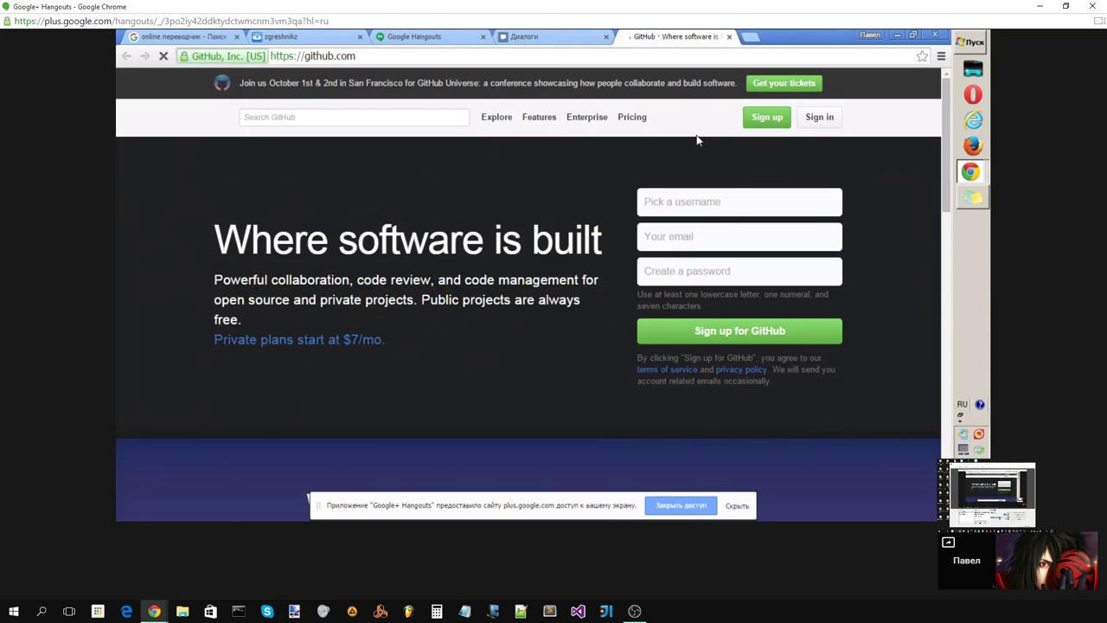
# Step: Enter the username ZGreshnikz in the GitHub sign-up form
pyautogui.click(728, 201)
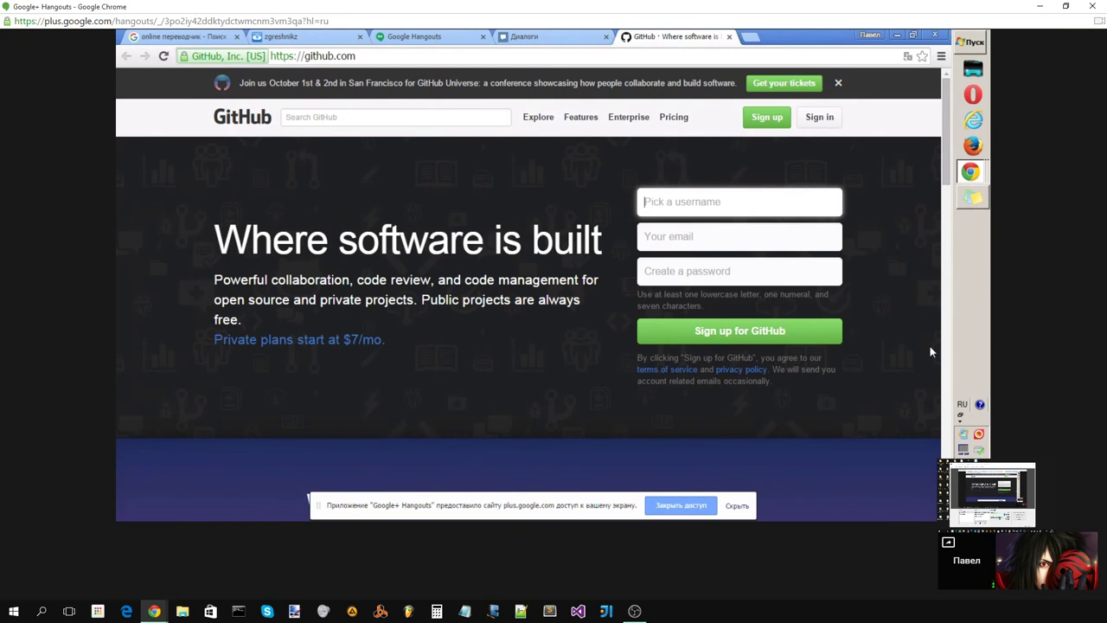
pyautogui.write('я')
pyautogui.press('BackSpace')
pyautogui.hotkey('alt', 'shift')
pyautogui.write('Z')
pyautogui.write('Gre')
pyautogui.write('shni')
pyautogui.write('k')
pyautogui.write('z')
pyautogui.press('Tab')
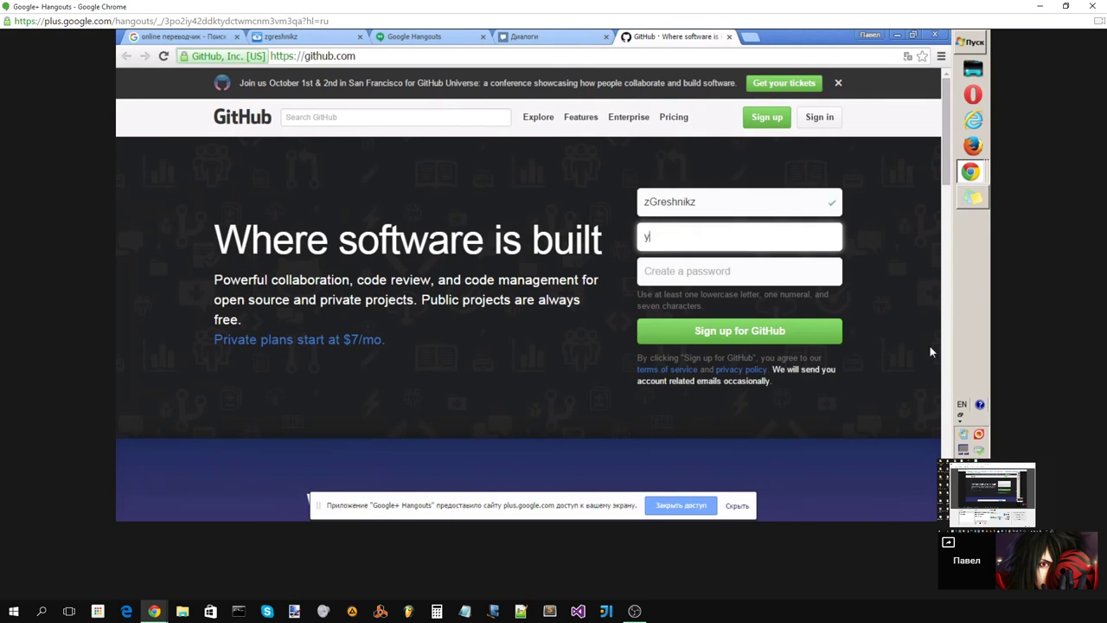
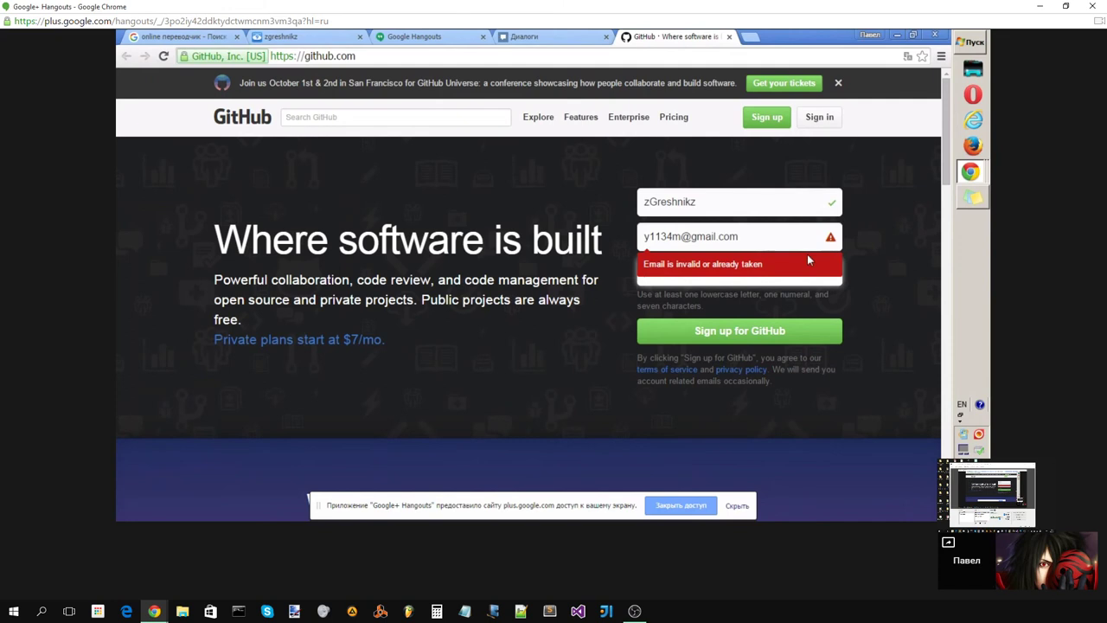
# Step: Fill in the email field, replacing the rejected address with a yandex.ru one
pyautogui.click(782, 237)
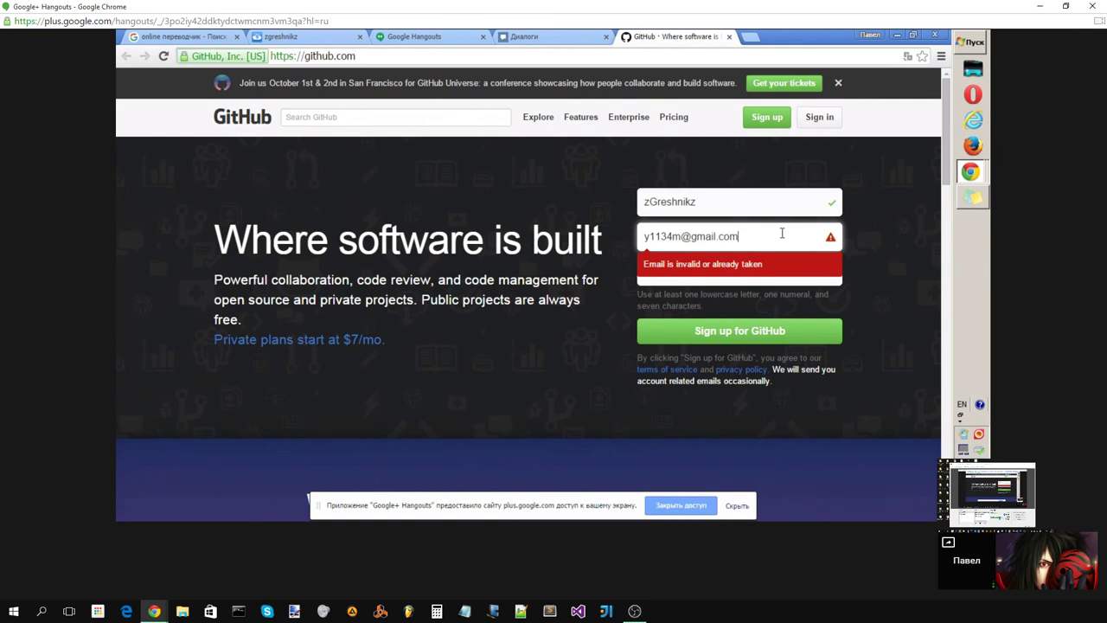
pyautogui.moveTo(782, 234); pyautogui.dragTo(628, 257)
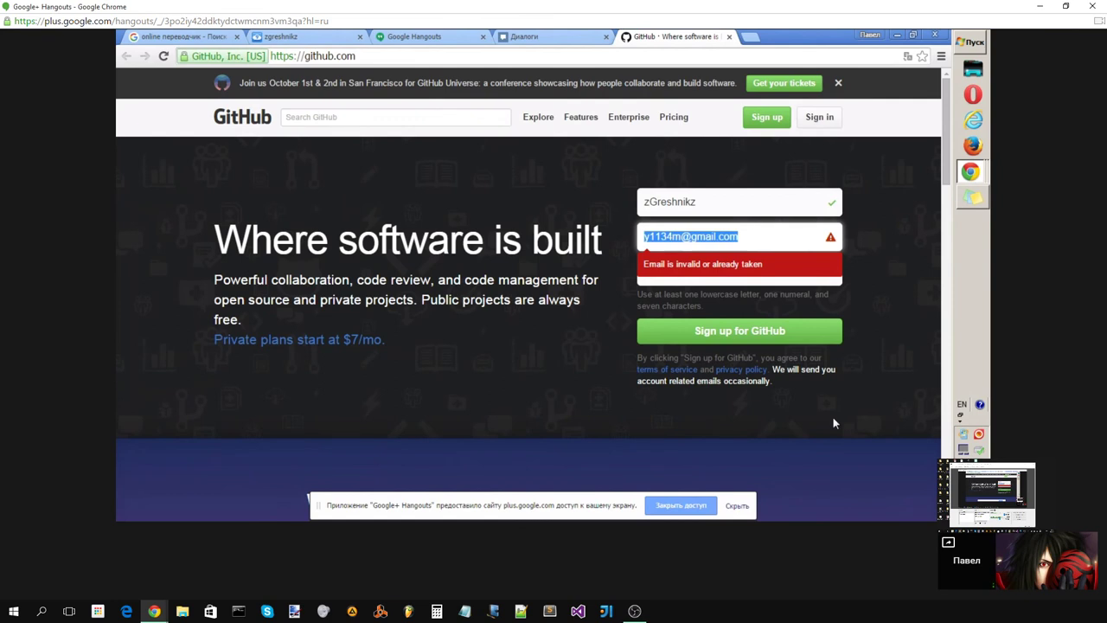
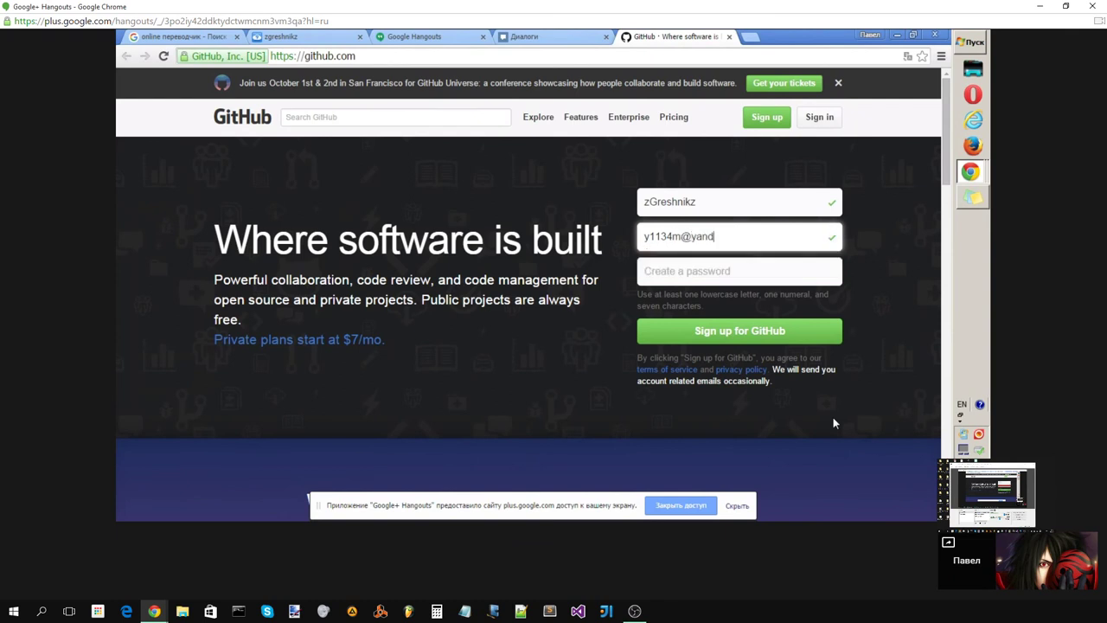
pyautogui.press('Tab')
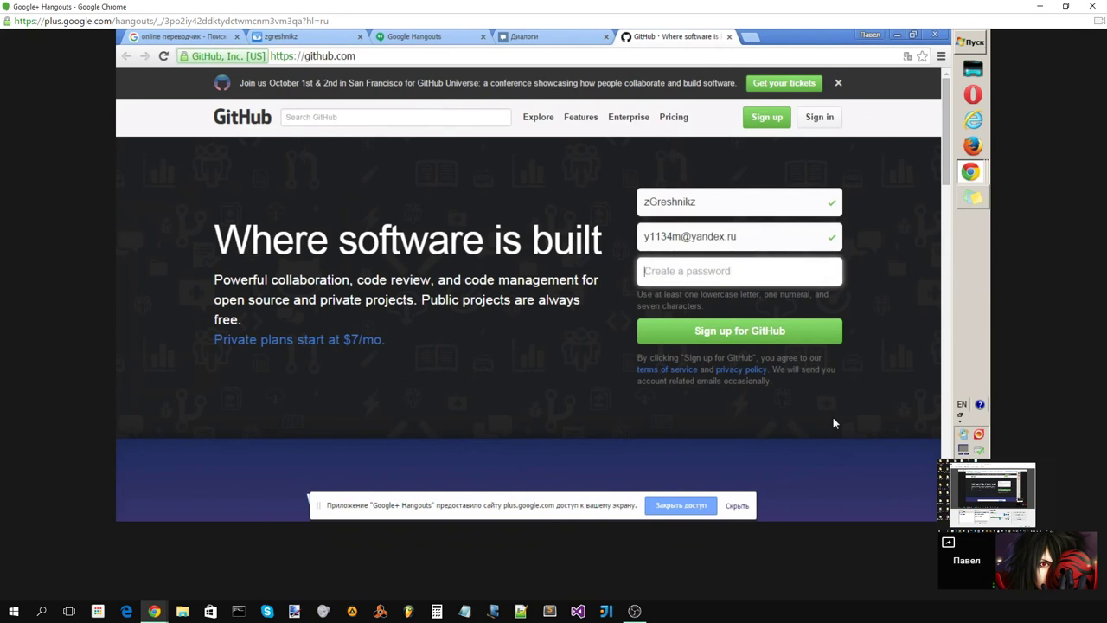
# Step: Enter a valid account password and submit the sign-up form
pyautogui.write('••••••')
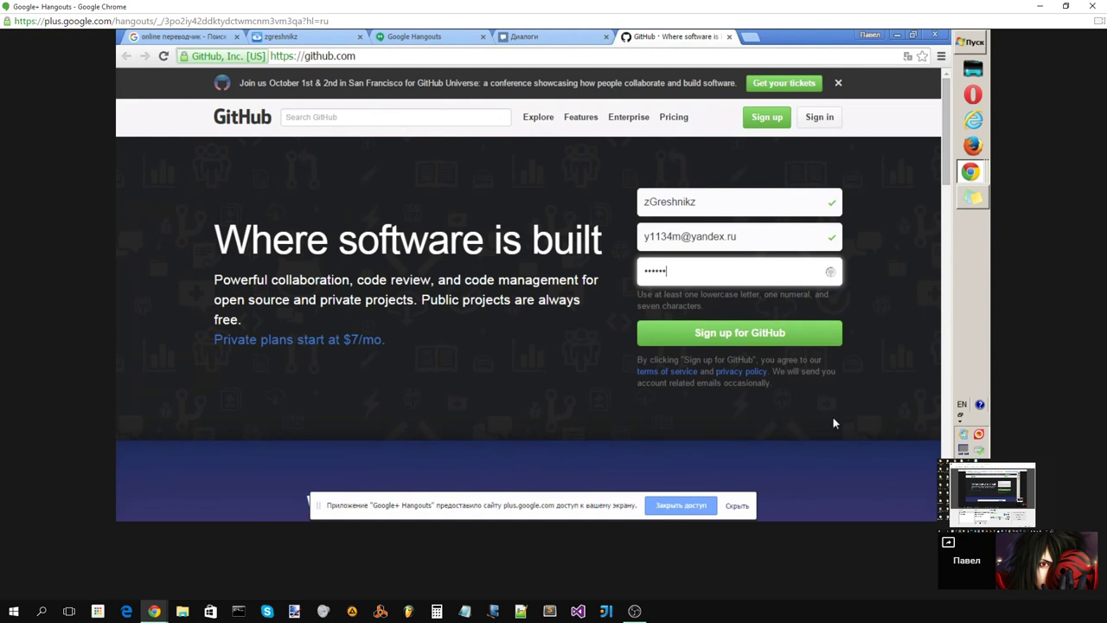
pyautogui.press('BackSpace')
pyautogui.press('BackSpace')
pyautogui.press('BackSpace')
pyautogui.press('BackSpace')
pyautogui.press('BackSpace')
pyautogui.press('BackSpace')
pyautogui.write('••')
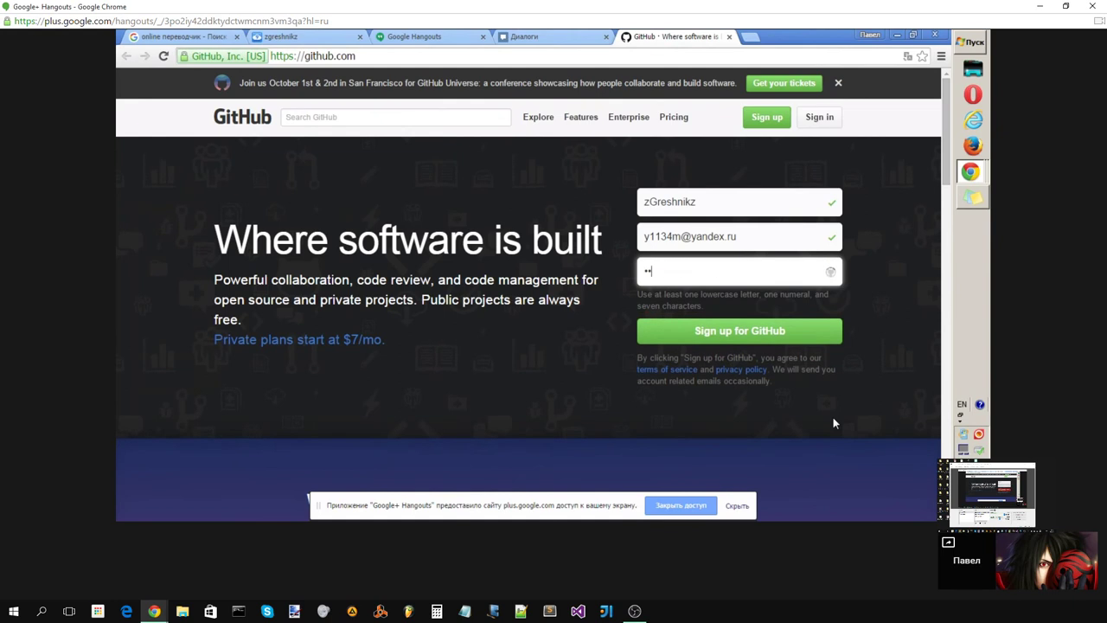
pyautogui.press('BackSpace')
pyautogui.press('BackSpace')
pyautogui.write('••')
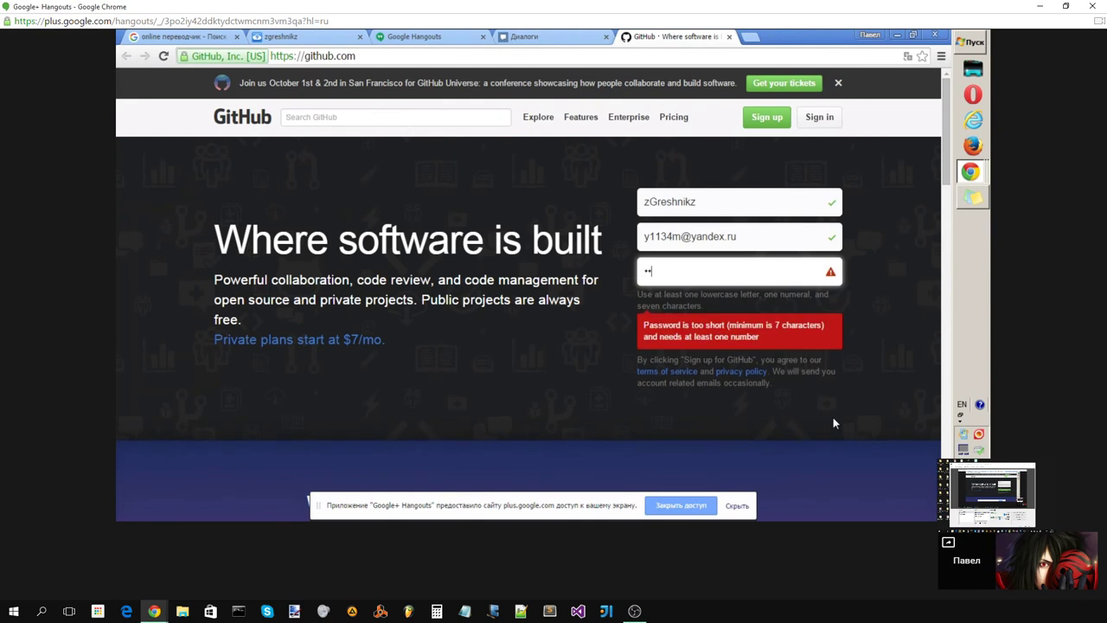
pyautogui.write('••••••••••')
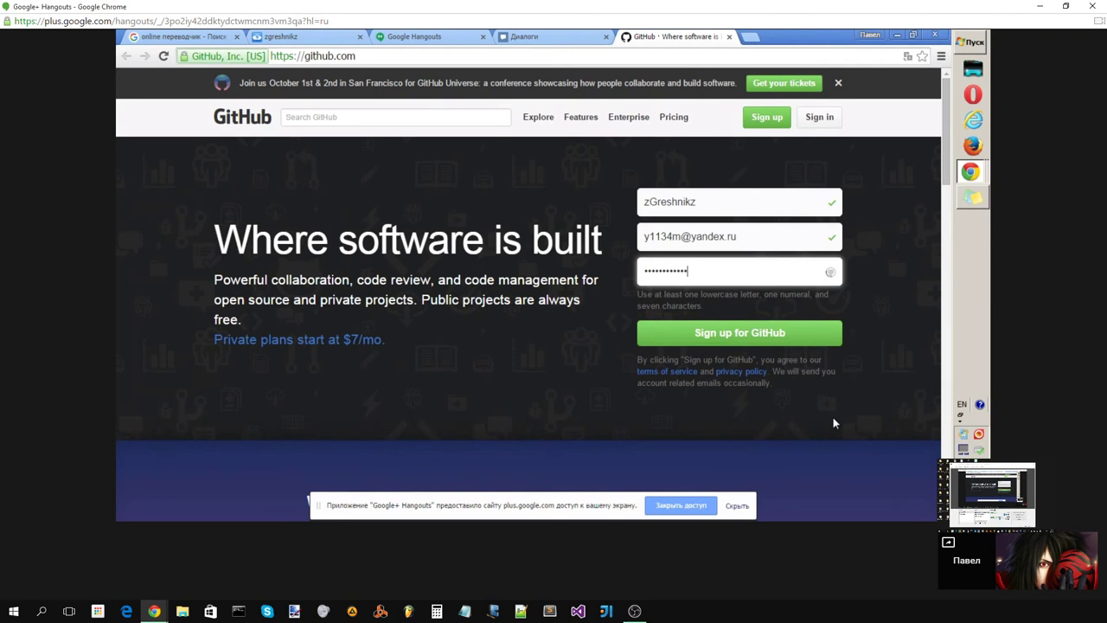
pyautogui.click(795, 342)
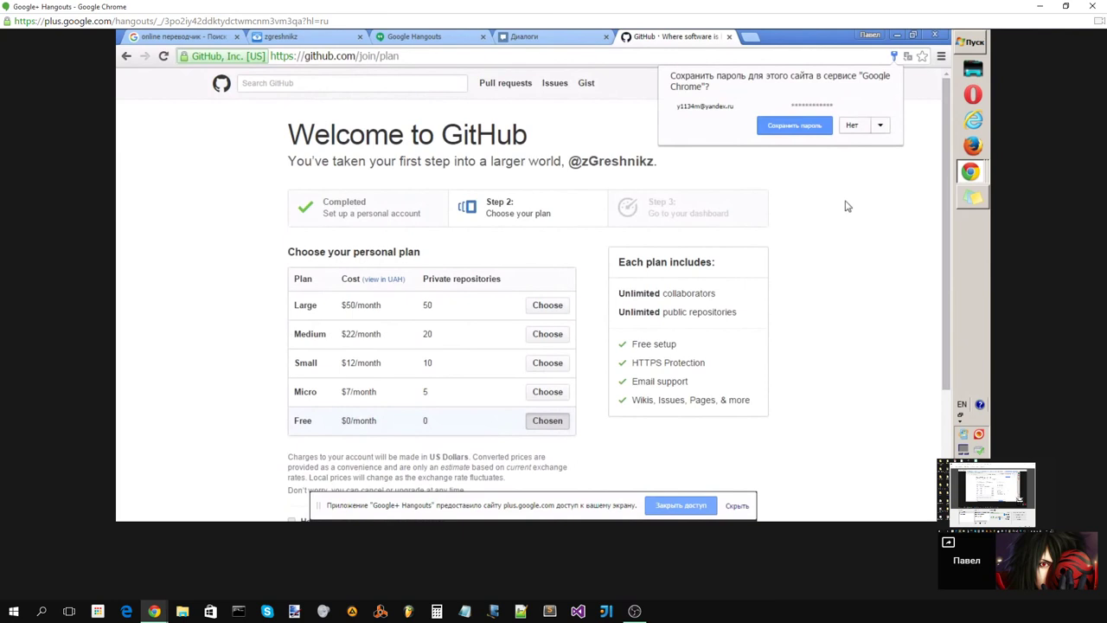
# Step: Dismiss the save-password prompt and finish sign-up on the Free plan
pyautogui.click(826, 165)
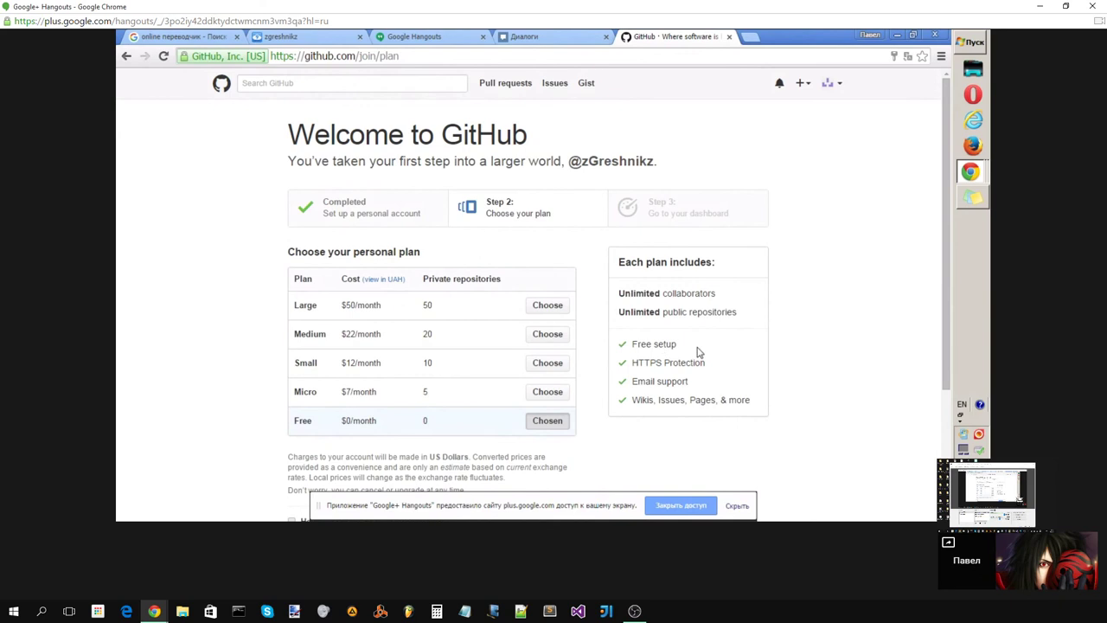
pyautogui.scroll(-1, 782, 294)
pyautogui.scroll(-3, 783, 294)
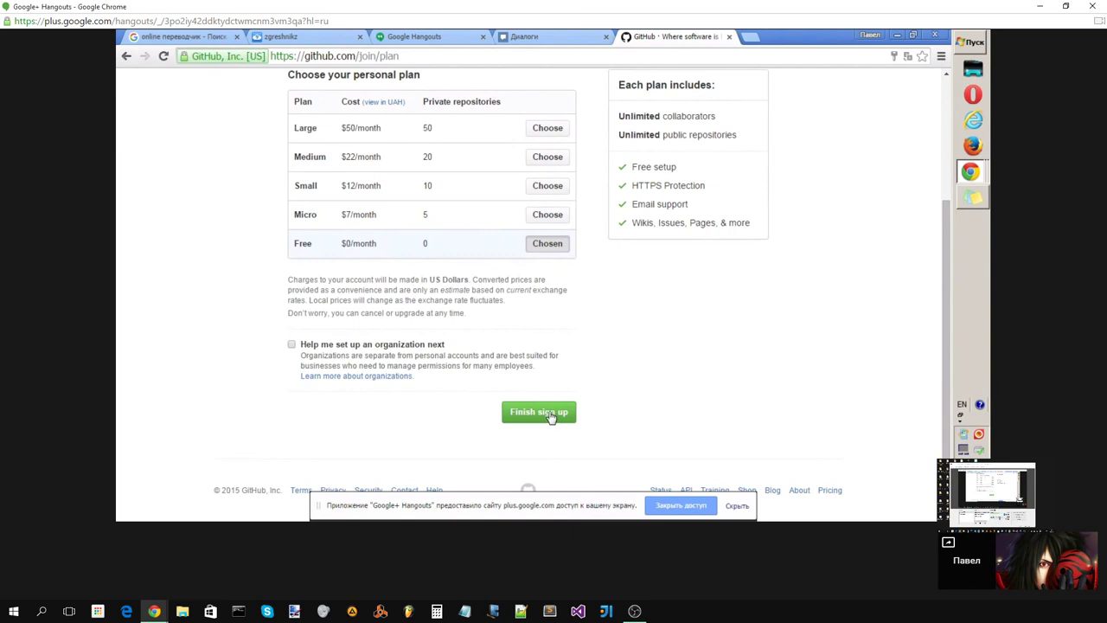
pyautogui.click(551, 417)
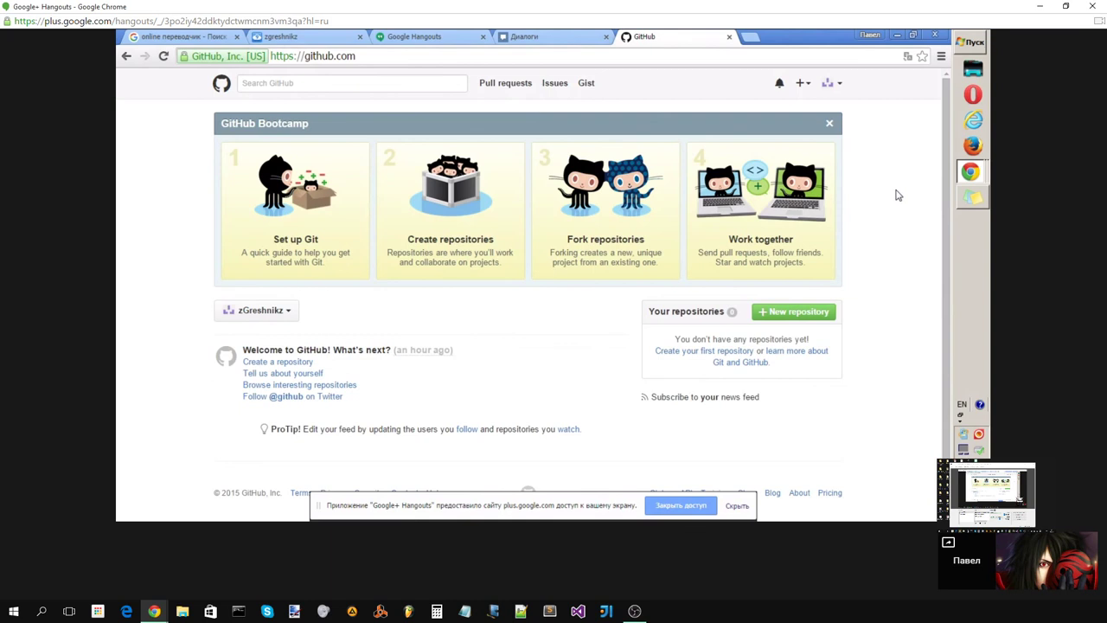
# Step: Close the GitHub tab, switch to the Cloud9 workspaces tab, and sign out
pyautogui.click(730, 38)
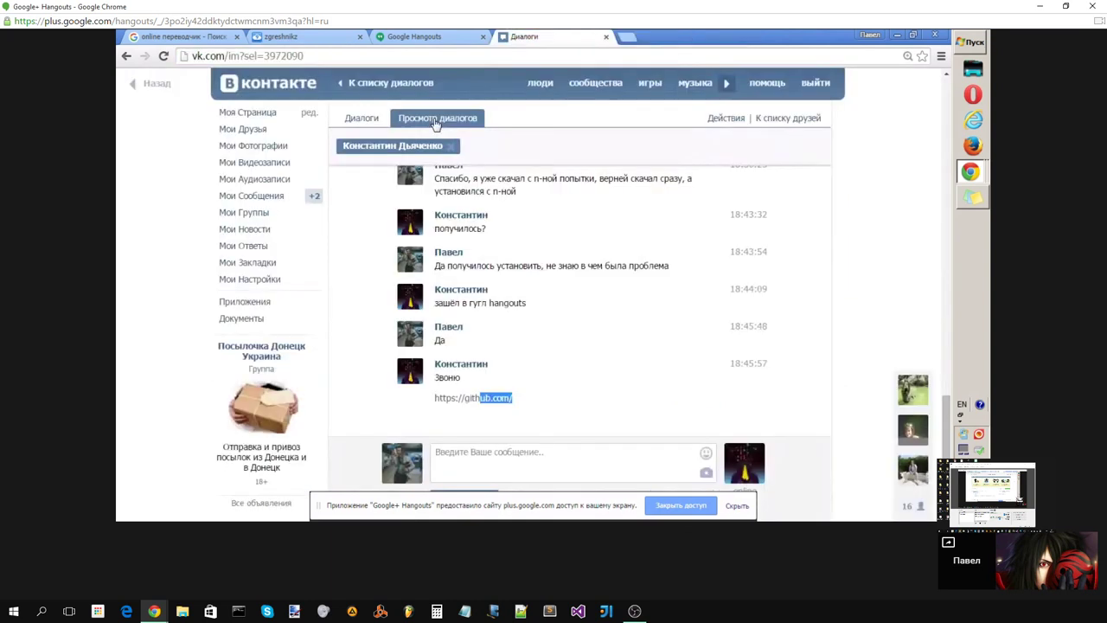
pyautogui.click(414, 37)
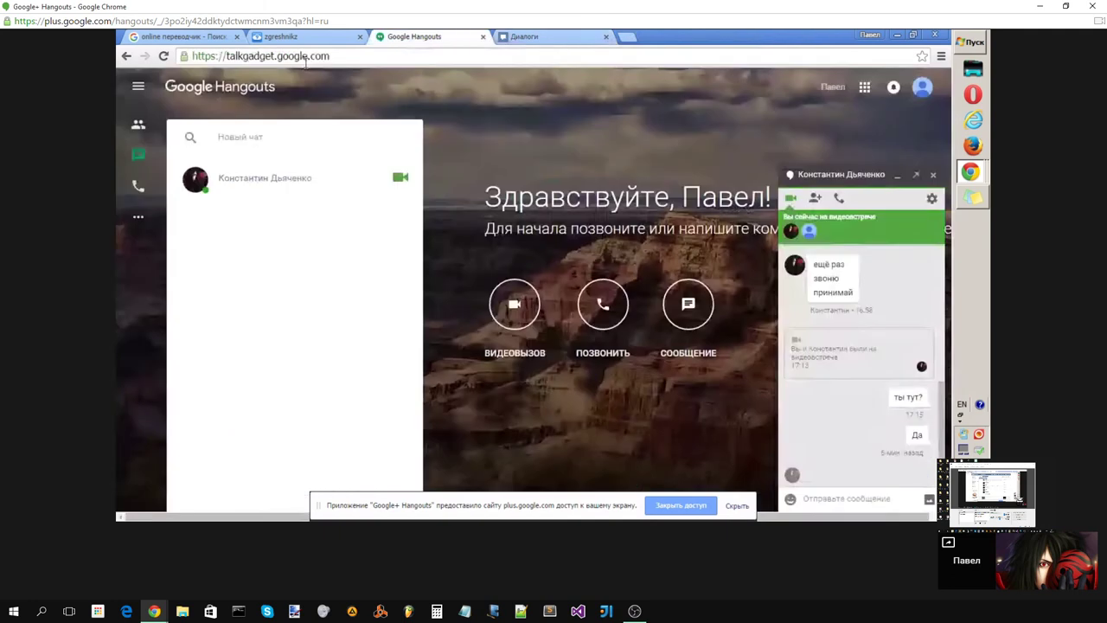
pyautogui.click(303, 37)
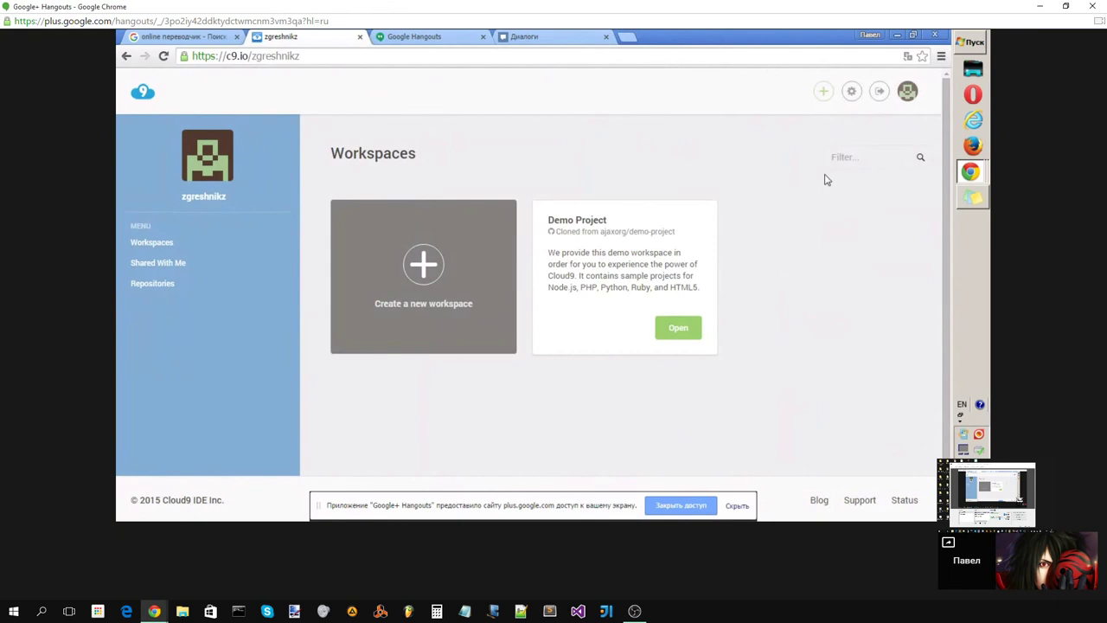
pyautogui.click(880, 91)
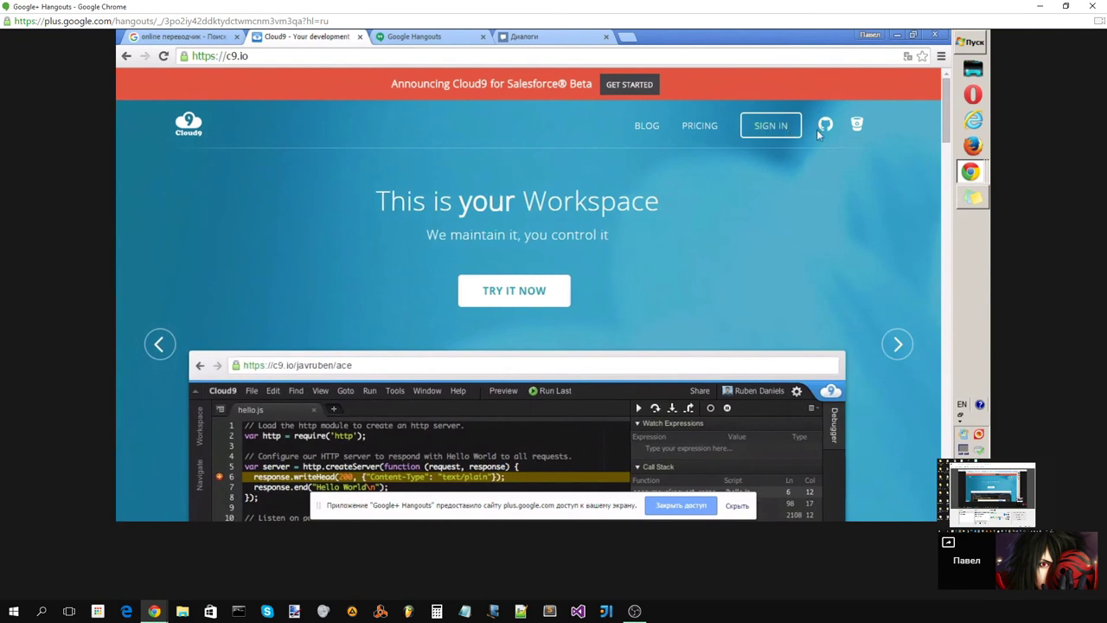
# Step: Sign in to Cloud9 with GitHub, authorizing the application and declining page translation
pyautogui.click(826, 126)
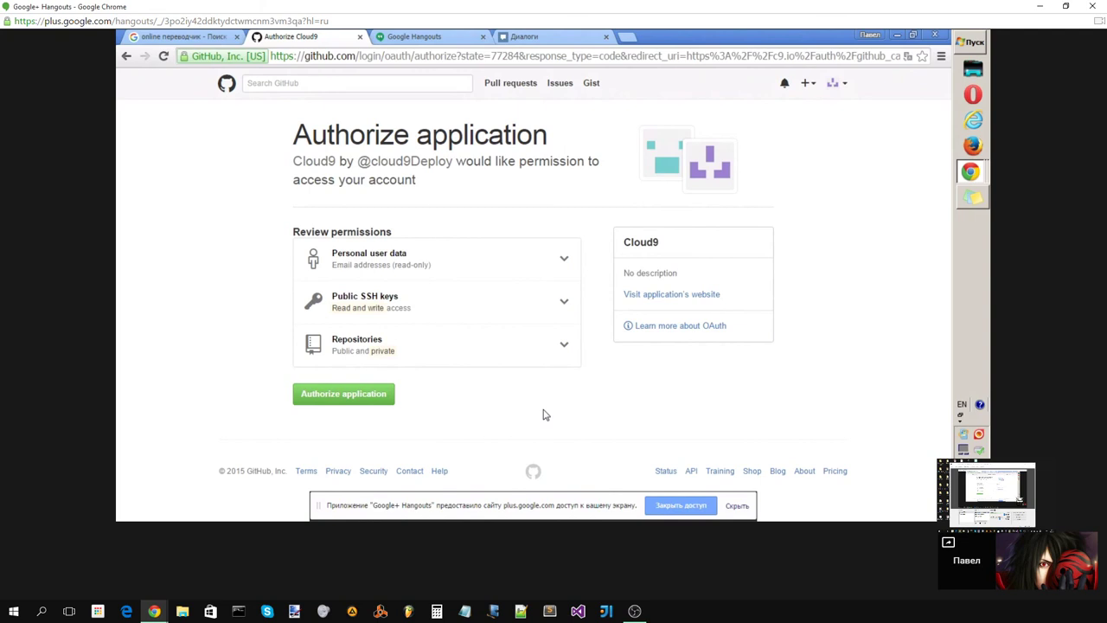
pyautogui.click(367, 402)
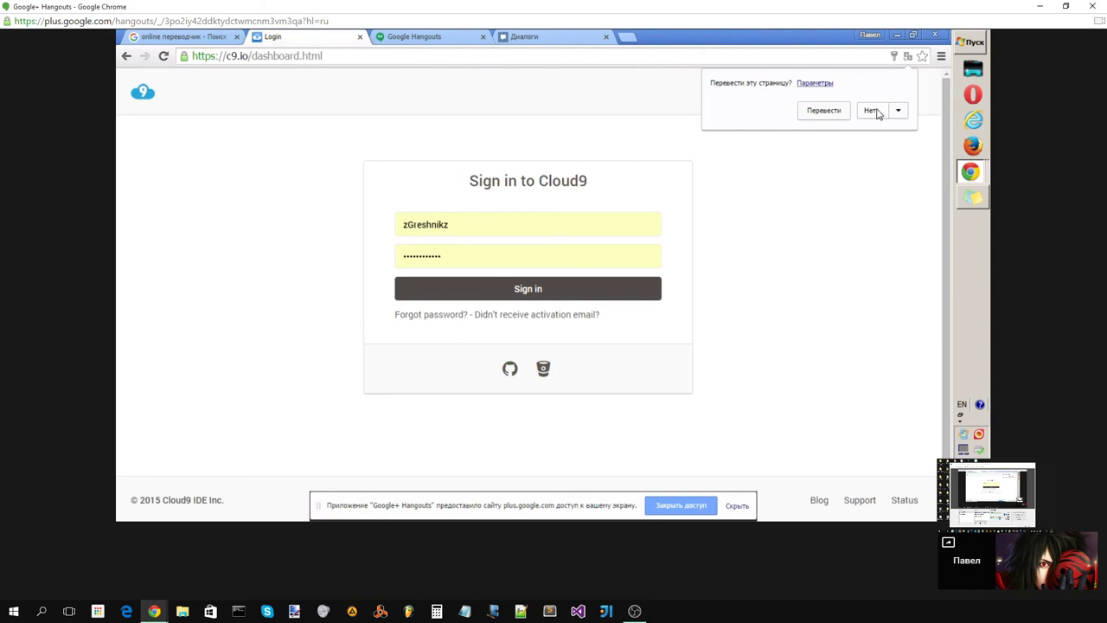
pyautogui.click(872, 111)
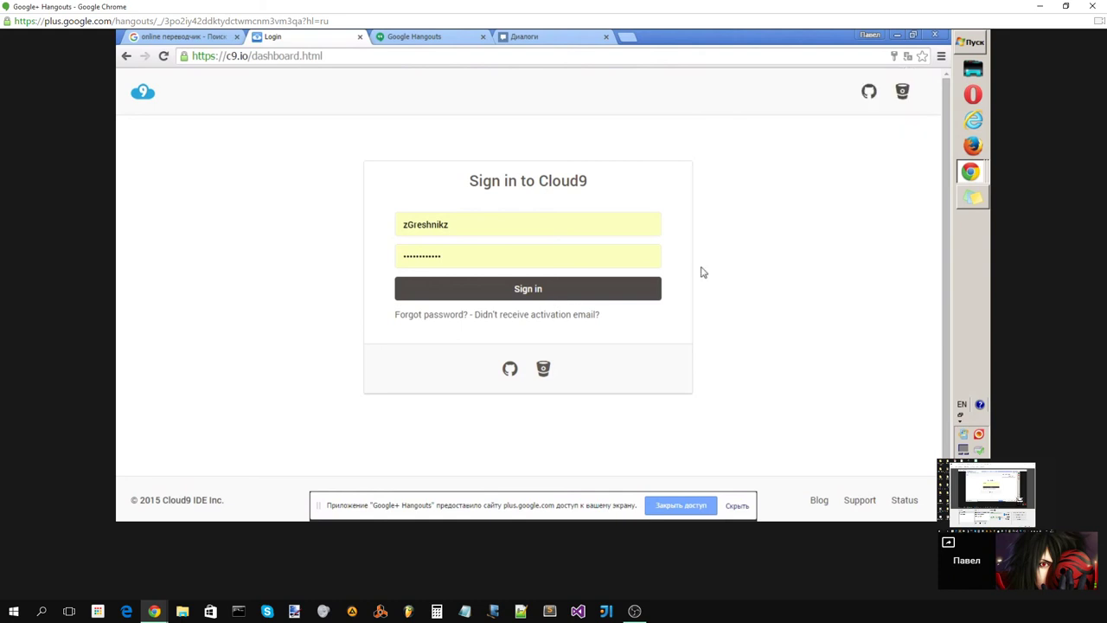
pyautogui.press('Return')
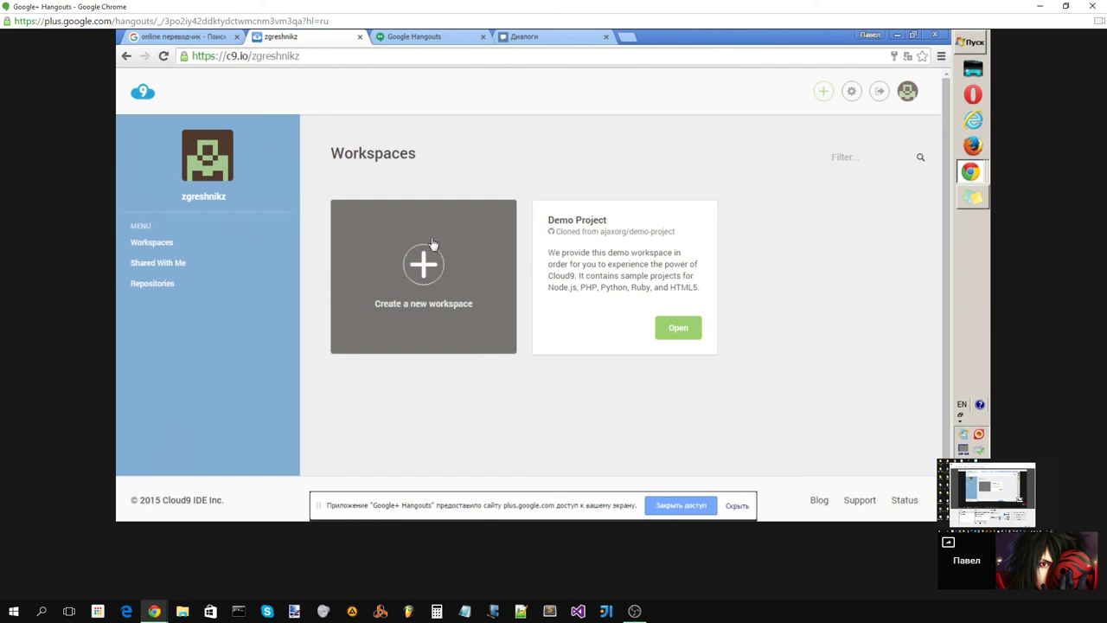
# Step: Start a new workspace and name it myfirstproject in all lowercase
pyautogui.click(423, 271)
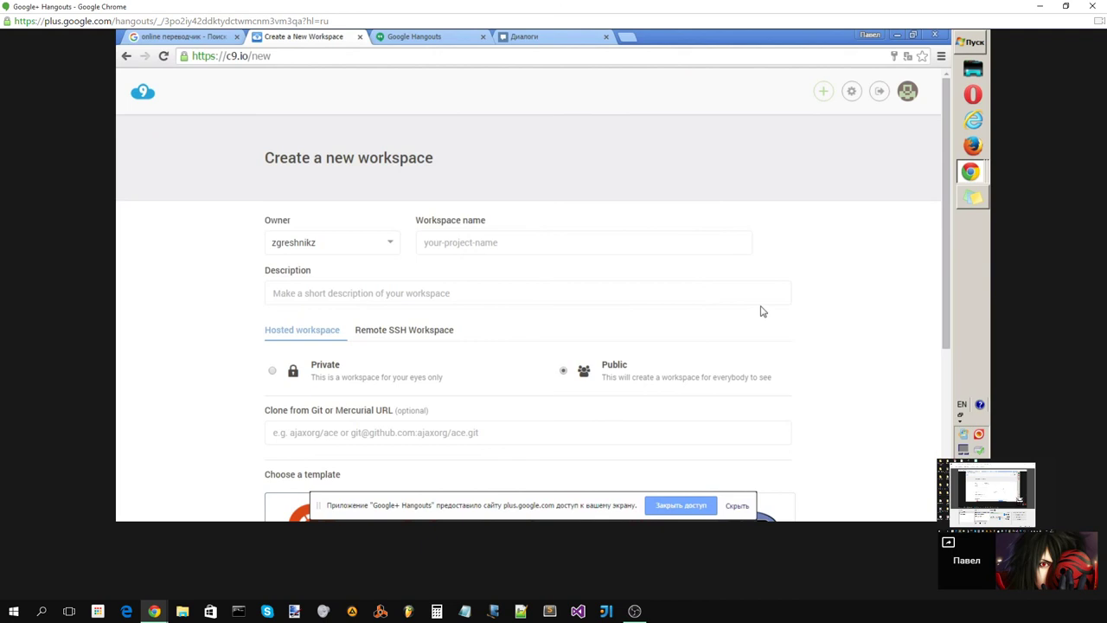
pyautogui.click(482, 243)
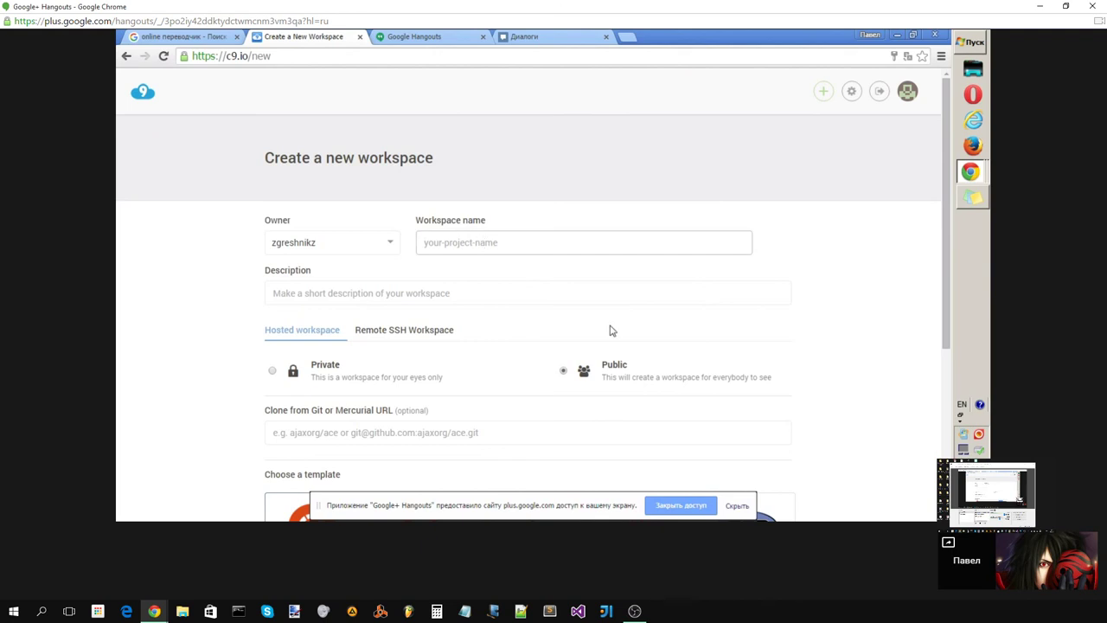
pyautogui.write('MyFi')
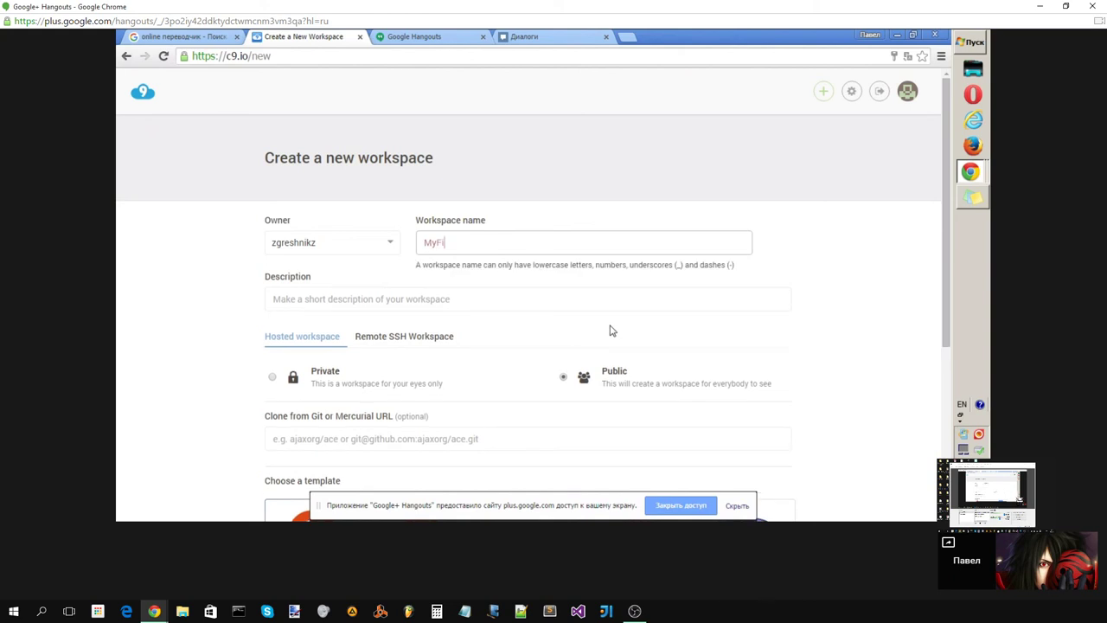
pyautogui.write('rstProject')
pyautogui.moveTo(505, 243); pyautogui.dragTo(422, 244)
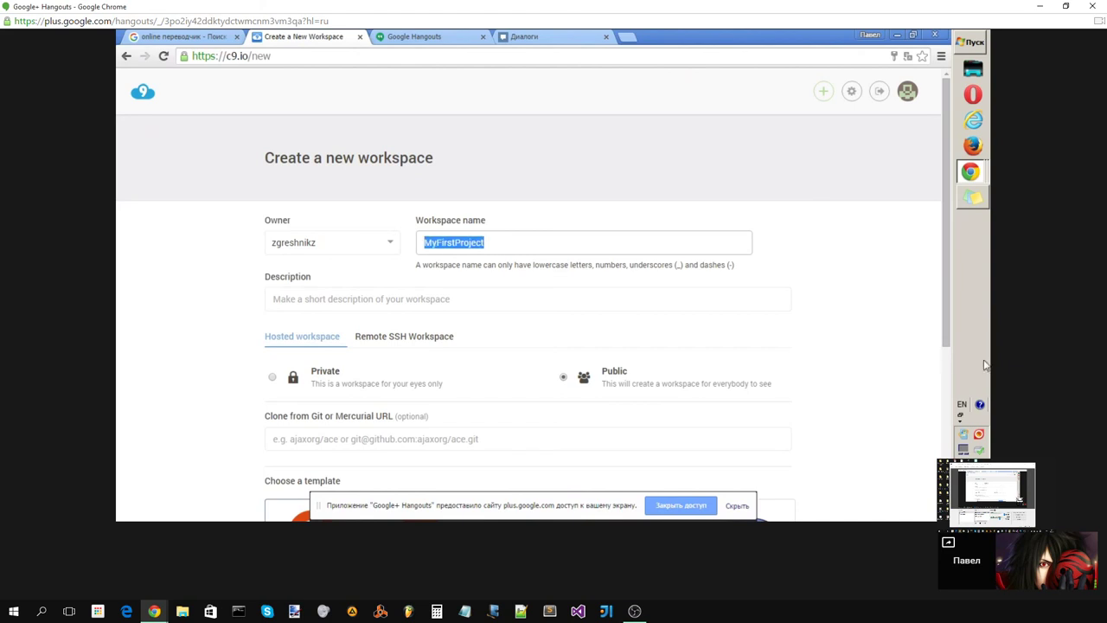
pyautogui.write('M')
pyautogui.press('BackSpace')
pyautogui.write('m')
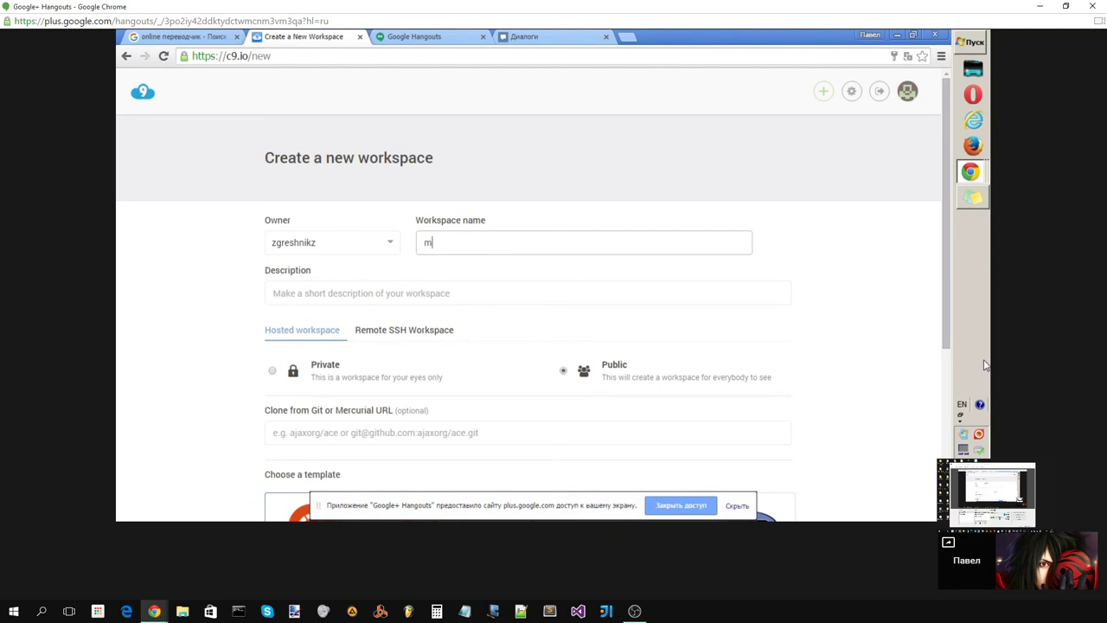
pyautogui.write('yfirc')
pyautogui.press('BackSpace')
pyautogui.write('stproject')
pyautogui.scroll(-1, 482, 316)
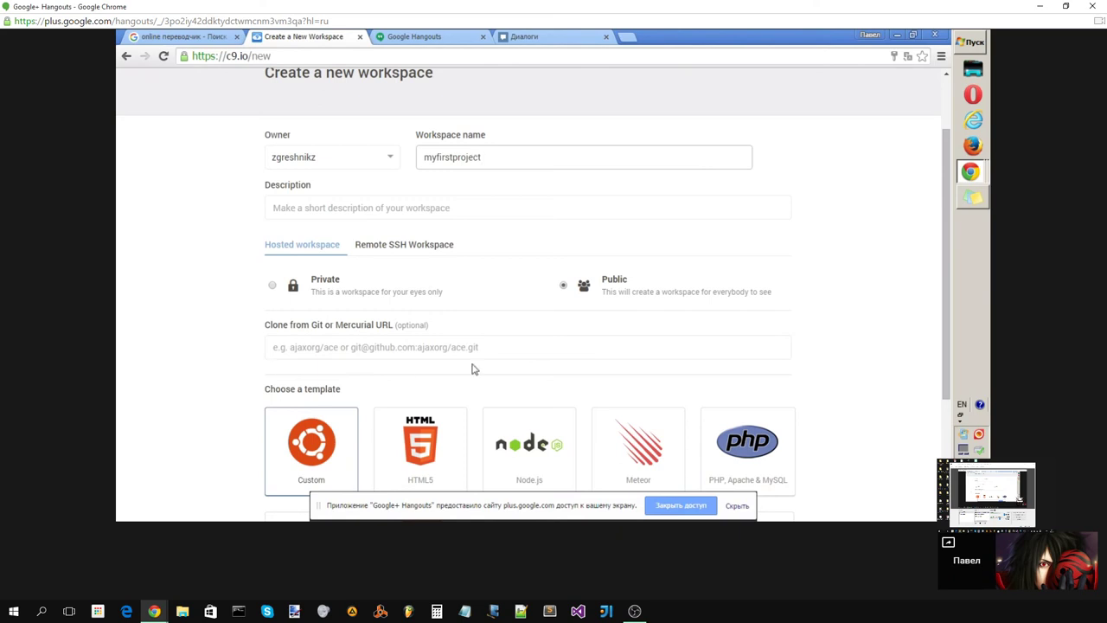
# Step: Create the workspace from the C++ template and hide the screen-sharing banner
pyautogui.scroll(-2, 192, 392)
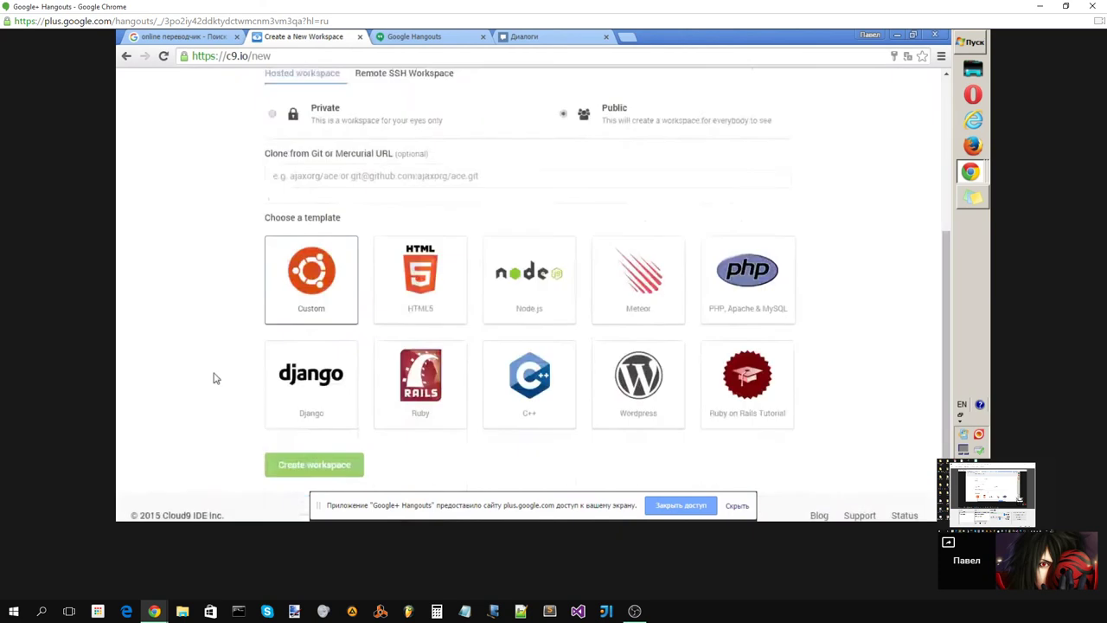
pyautogui.scroll(-1, 218, 370)
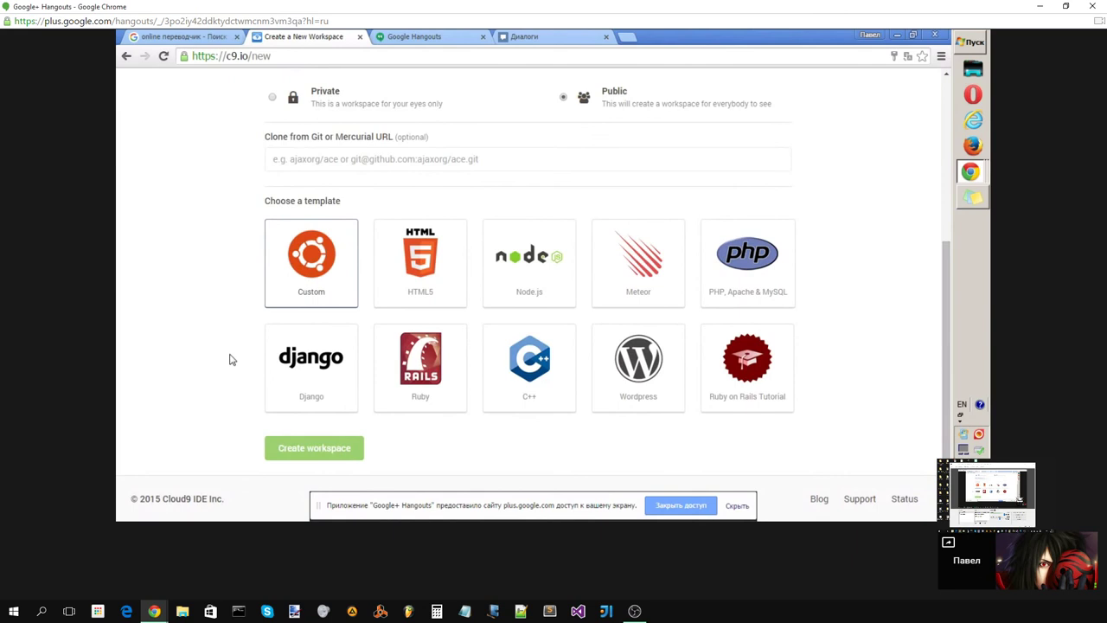
pyautogui.click(528, 372)
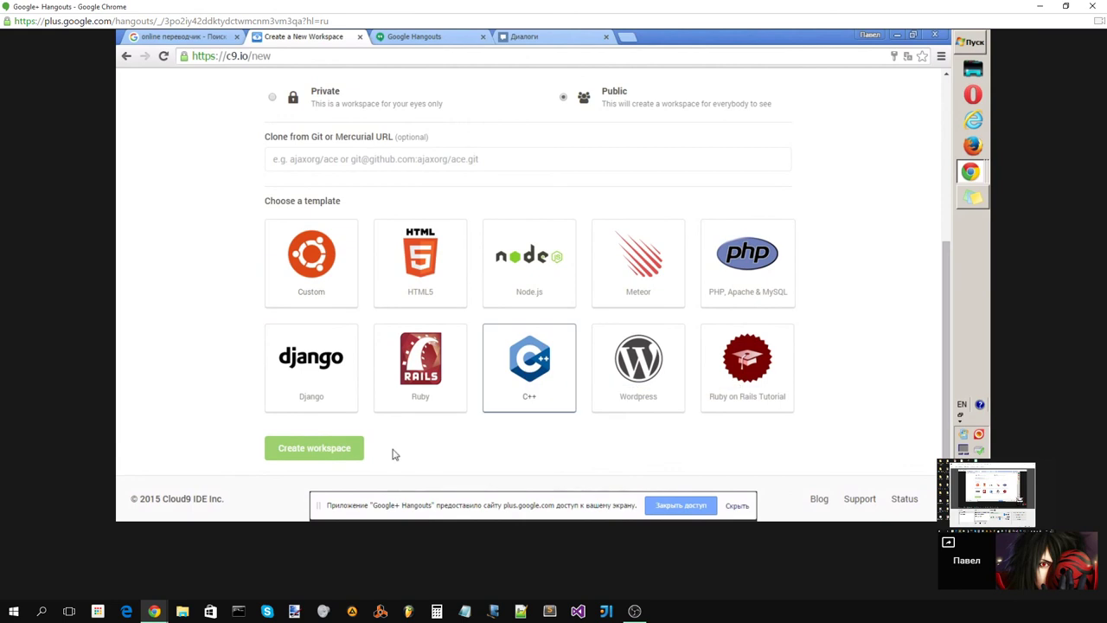
pyautogui.click(353, 457)
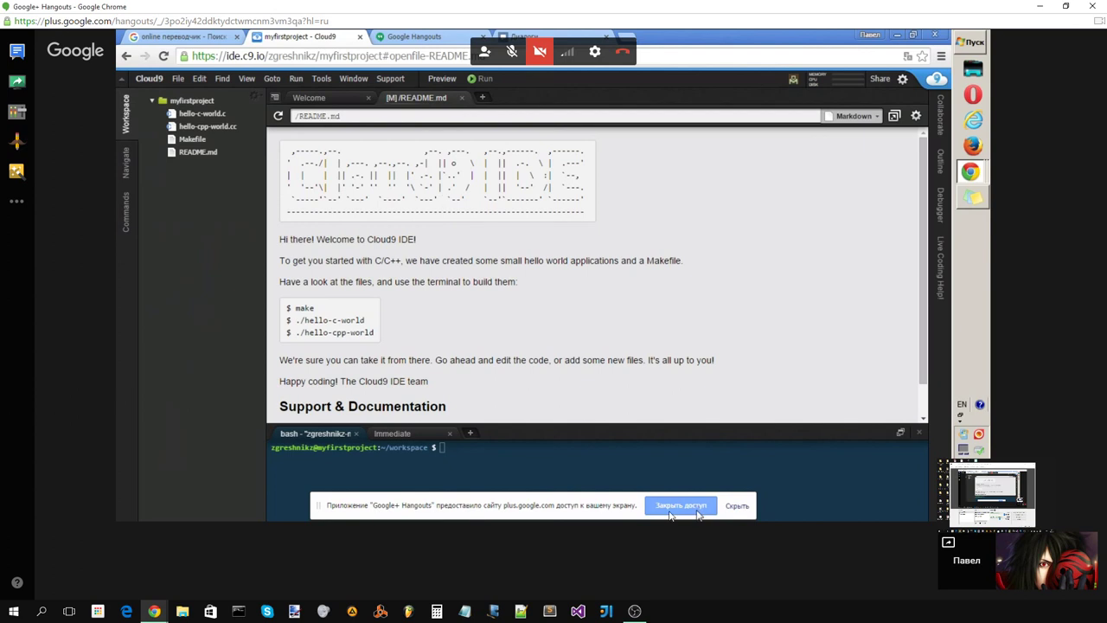
pyautogui.click(736, 506)
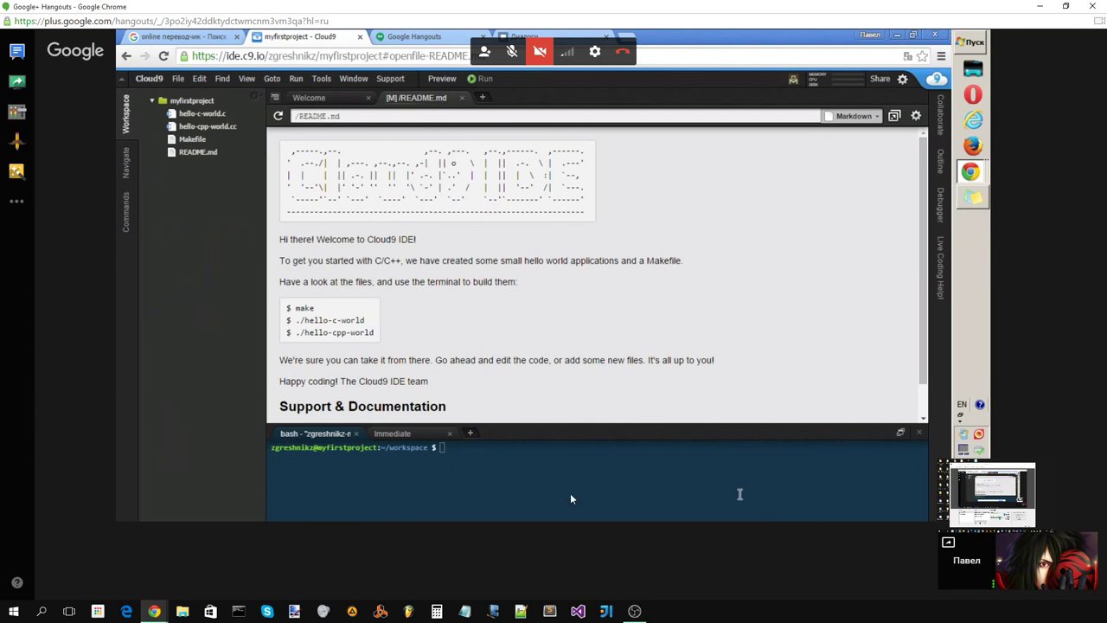